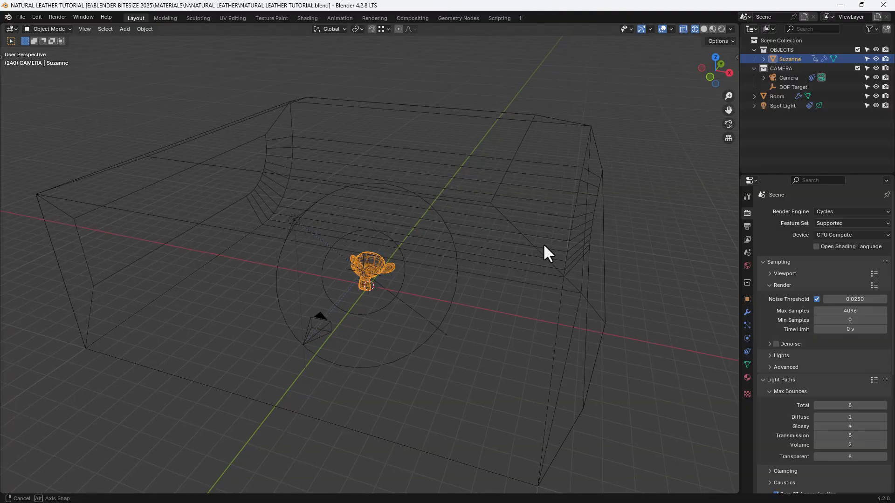
- Set up the Shading workspace with a rendered viewport preview and create a new material for the Suzanne monkey head
{"action": "left_click", "coordinate": [308, 18]}
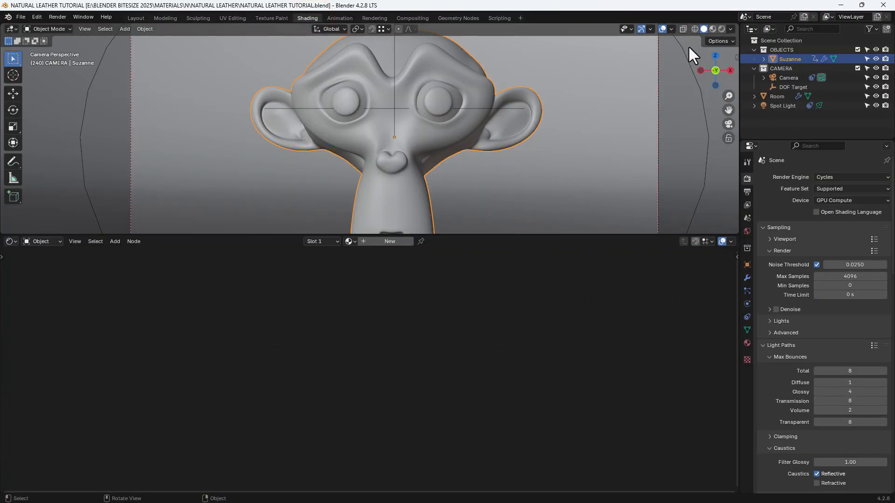
{"action": "left_click", "coordinate": [722, 29]}
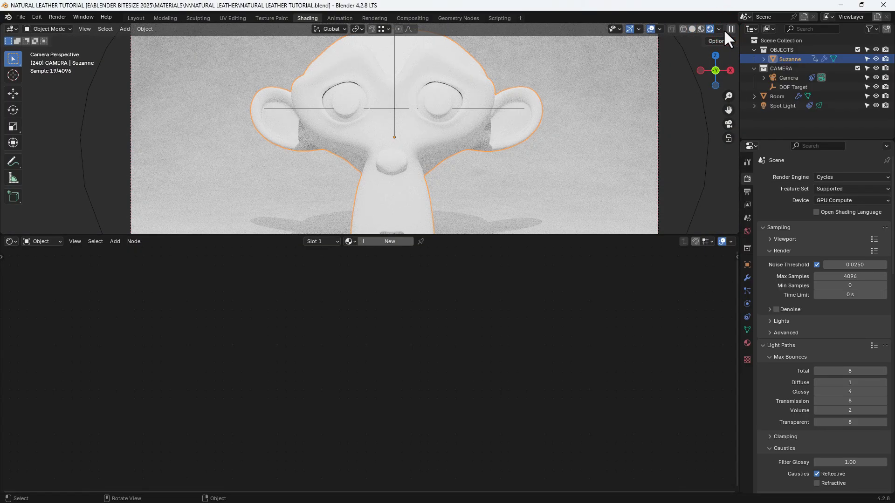
{"action": "left_click", "coordinate": [386, 242]}
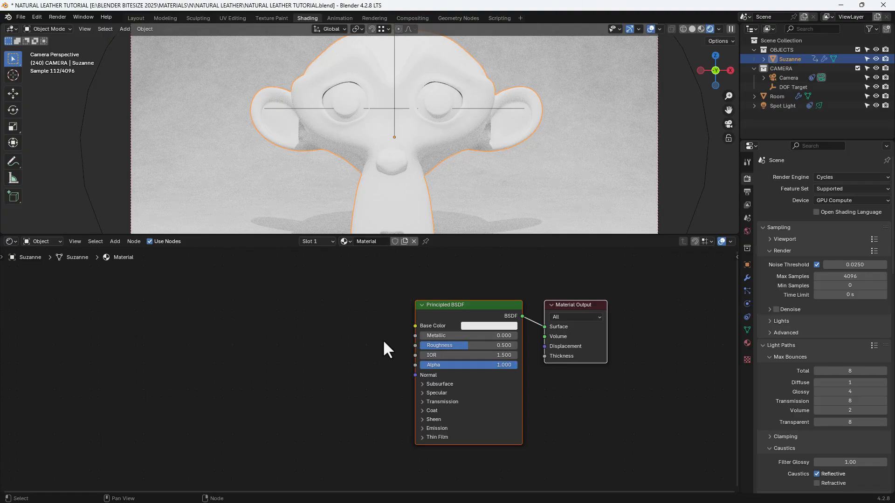
- Set the Principled BSDF's Roughness to 0.35 and its IOR to 1.45
{"action": "scroll", "coordinate": [383, 338], "scroll_direction": "up", "scroll_amount": 2}
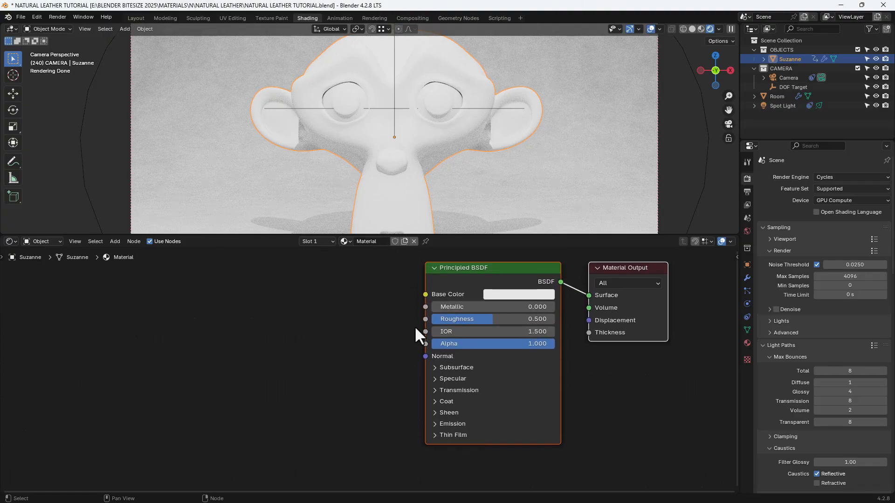
{"action": "left_click", "coordinate": [488, 320]}
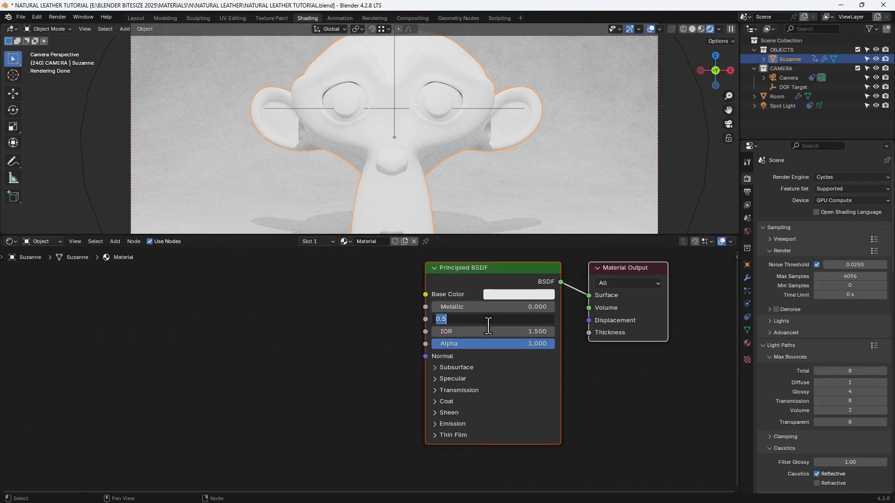
{"action": "type", "text": ".35"}
{"action": "key", "text": "Tab"}
{"action": "type", "text": "1.45"}
{"action": "key", "text": "Return"}
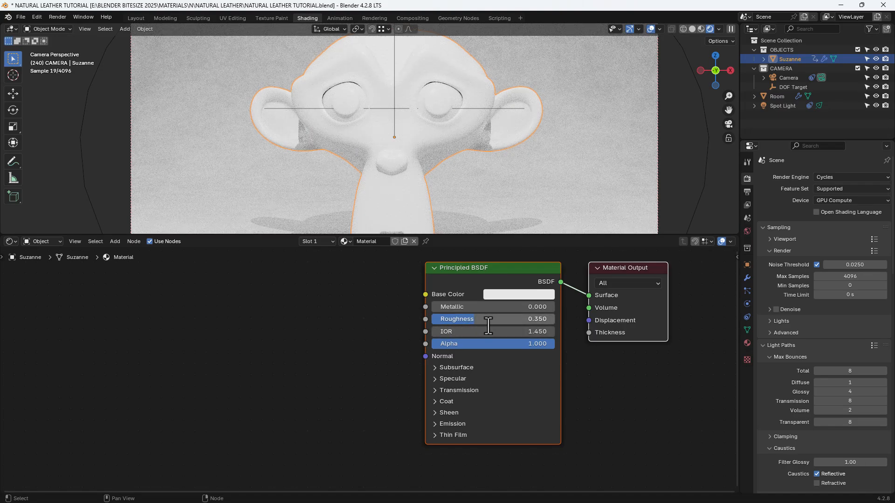
- Expand the Specular and Sheen sections of the Principled BSDF node
{"action": "middle_click_drag", "start_coordinate": [426, 364], "coordinate": [436, 329]}
{"action": "left_click", "coordinate": [450, 335]}
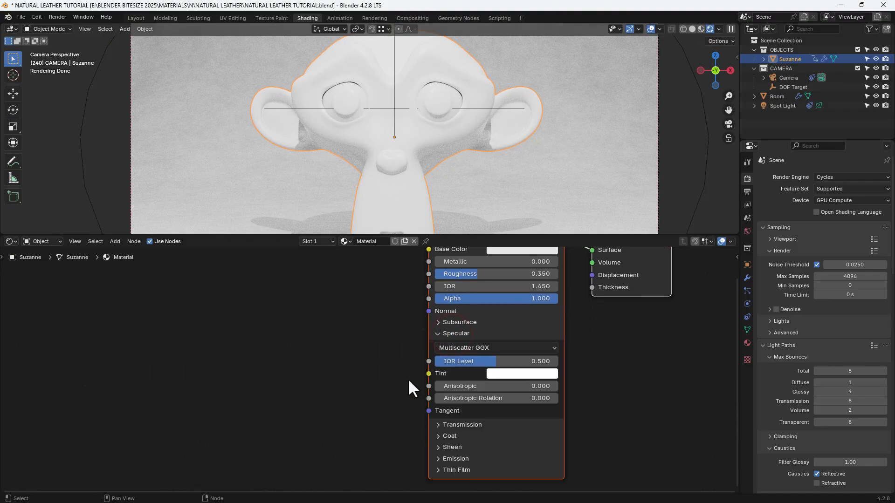
{"action": "middle_click_drag", "start_coordinate": [408, 381], "coordinate": [415, 342]}
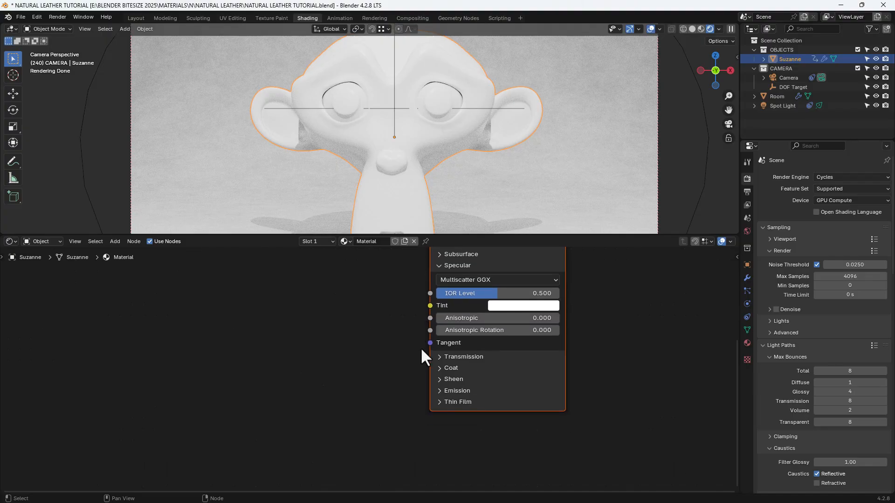
{"action": "left_click", "coordinate": [454, 379]}
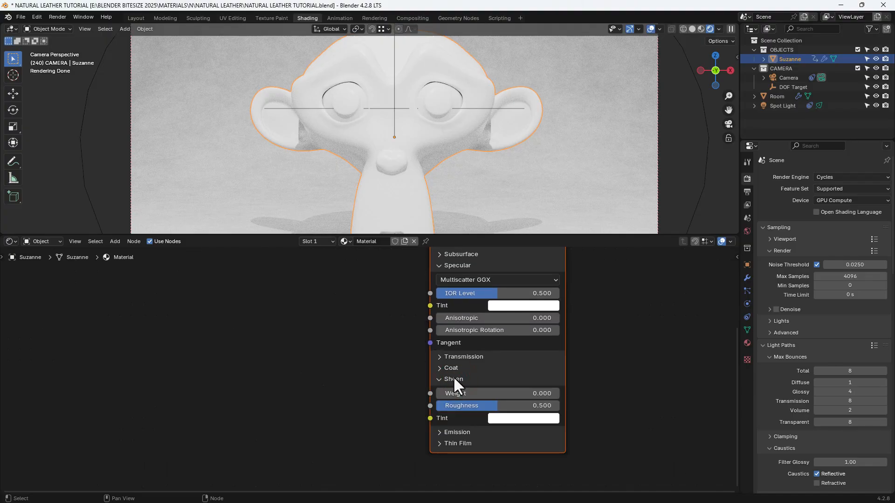
{"action": "middle_click_drag", "start_coordinate": [389, 323], "coordinate": [392, 346]}
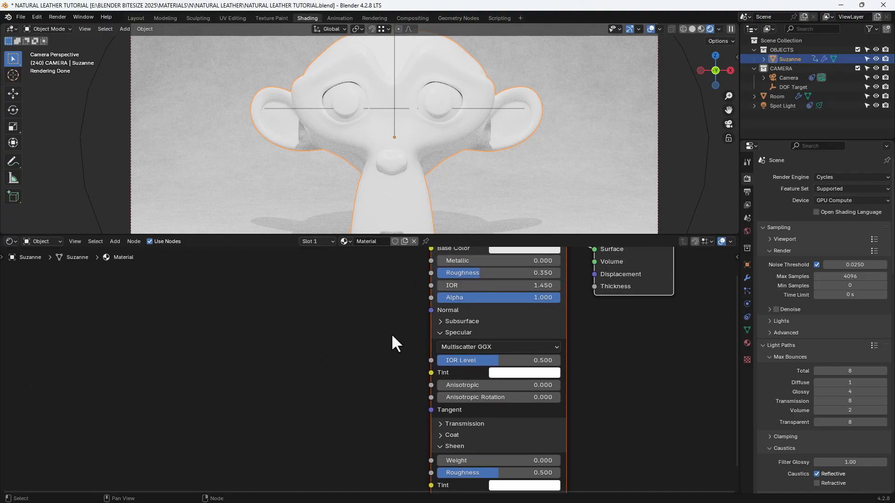
{"action": "scroll", "coordinate": [391, 333], "scroll_direction": "down", "scroll_amount": 3}
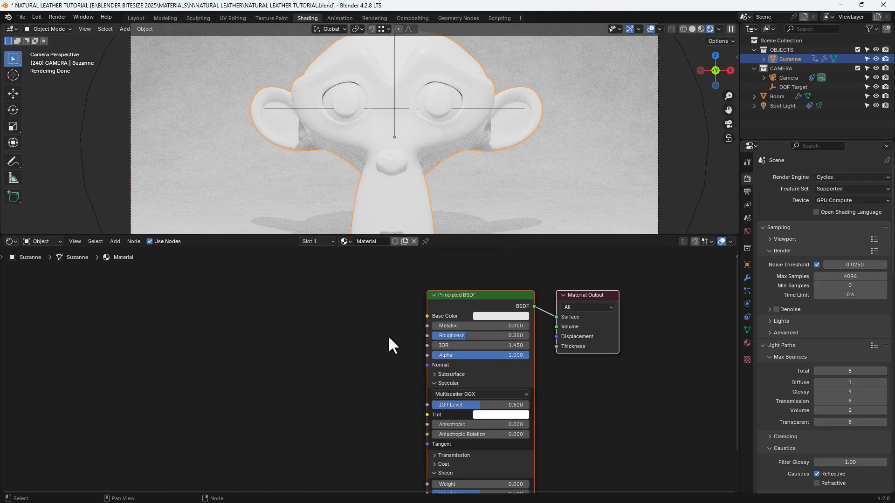
- Add a Mix Color node feeding the Principled BSDF's Base Color and set its blending mode to Mix
{"action": "middle_click_drag", "start_coordinate": [389, 338], "coordinate": [414, 323]}
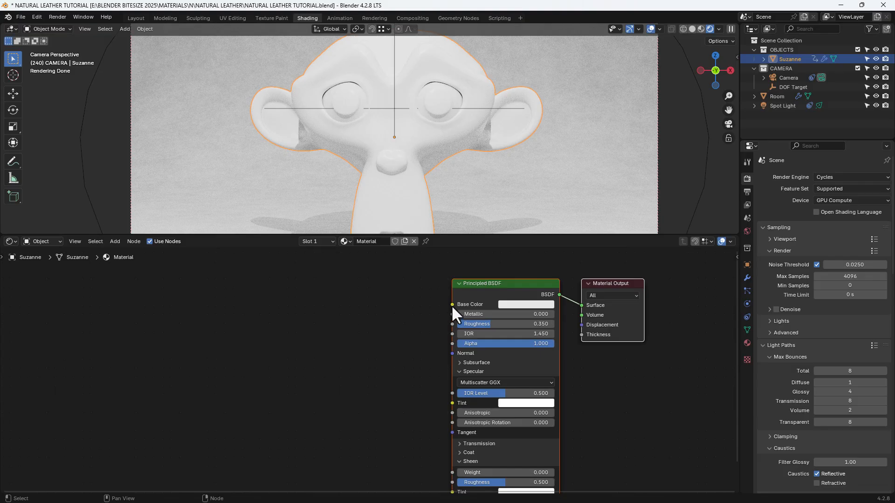
{"action": "left_click_drag", "start_coordinate": [451, 305], "coordinate": [446, 304]}
{"action": "left_click_drag", "start_coordinate": [383, 310], "coordinate": [382, 310]}
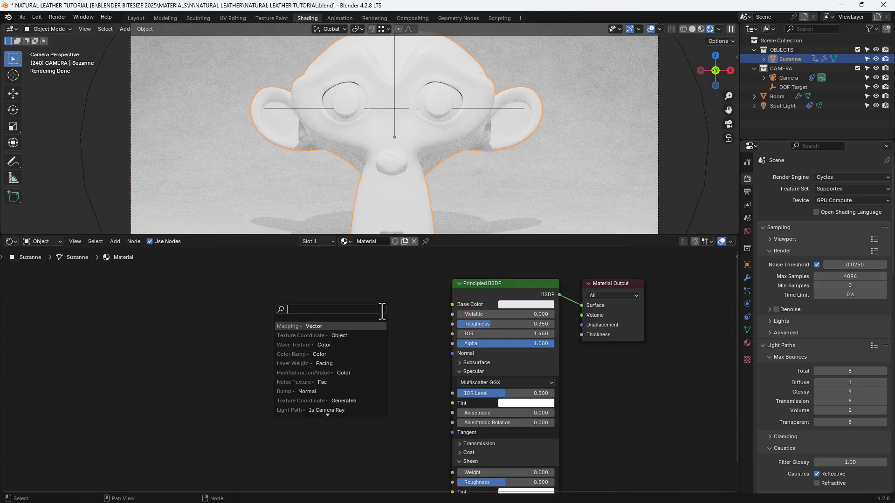
{"action": "type", "text": "MIX COLOR"}
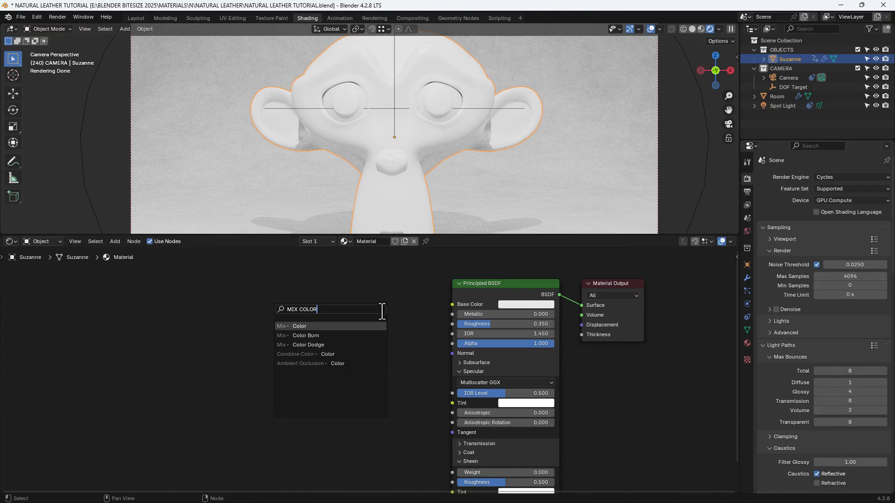
{"action": "key", "text": "Return"}
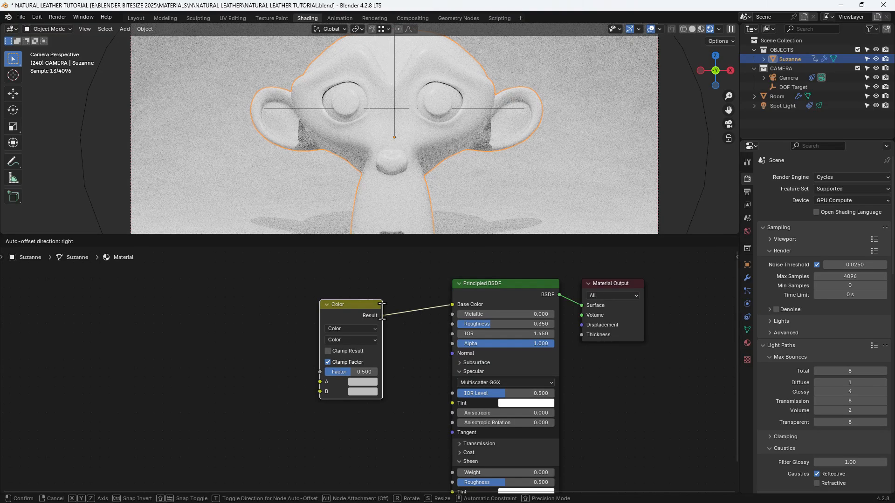
{"action": "left_click", "coordinate": [409, 295]}
{"action": "left_click", "coordinate": [399, 322]}
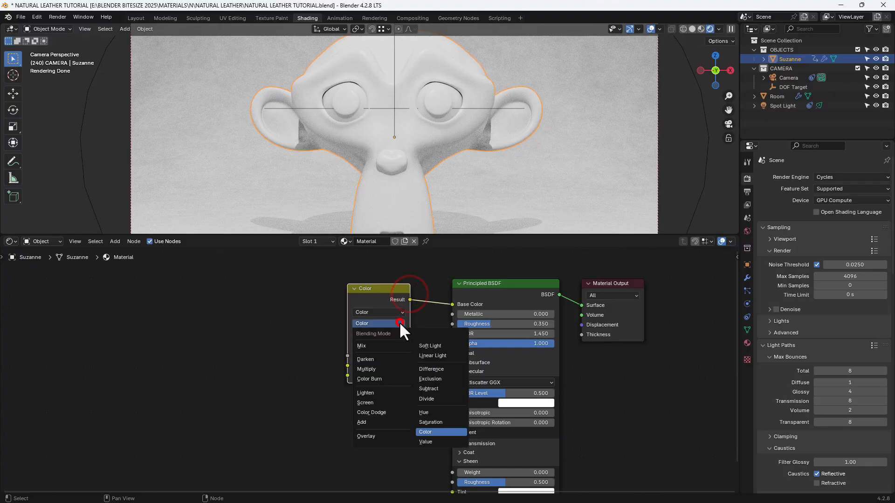
{"action": "left_click", "coordinate": [394, 343]}
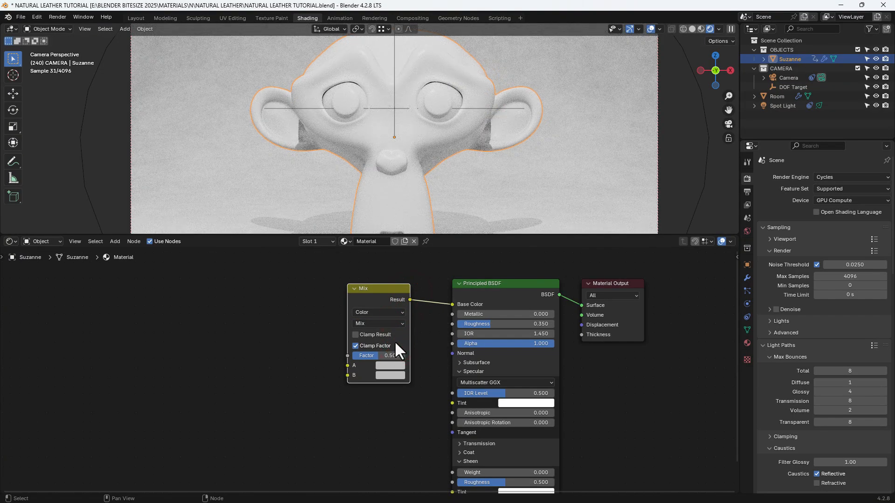
- Add an RGB node below and ahead of the Mix node and connect its Color output to the Mix node's A input
{"action": "scroll", "coordinate": [395, 342], "scroll_direction": "down", "scroll_amount": 1}
{"action": "middle_click_drag", "start_coordinate": [407, 335], "coordinate": [448, 330]}
{"action": "left_click", "coordinate": [316, 321]}
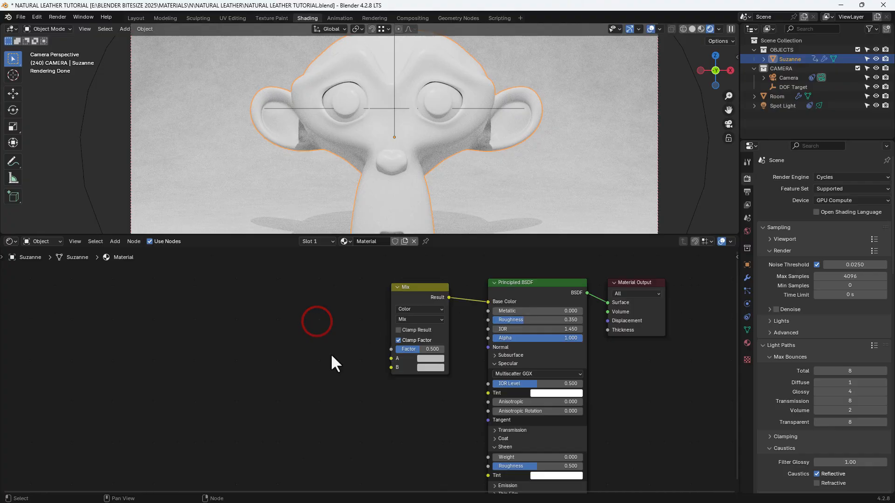
{"action": "key", "text": "shift+a"}
{"action": "left_click", "coordinate": [337, 365]}
{"action": "type", "text": "RG"}
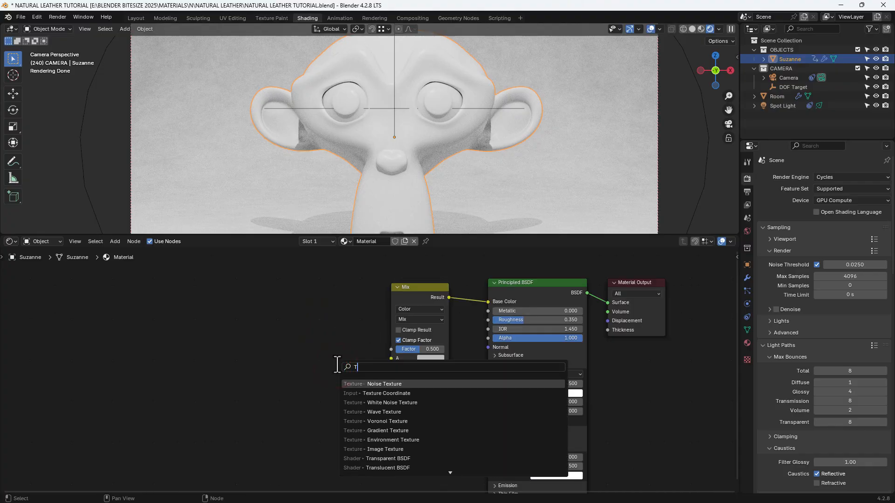
{"action": "type", "text": "B"}
{"action": "key", "text": "Return"}
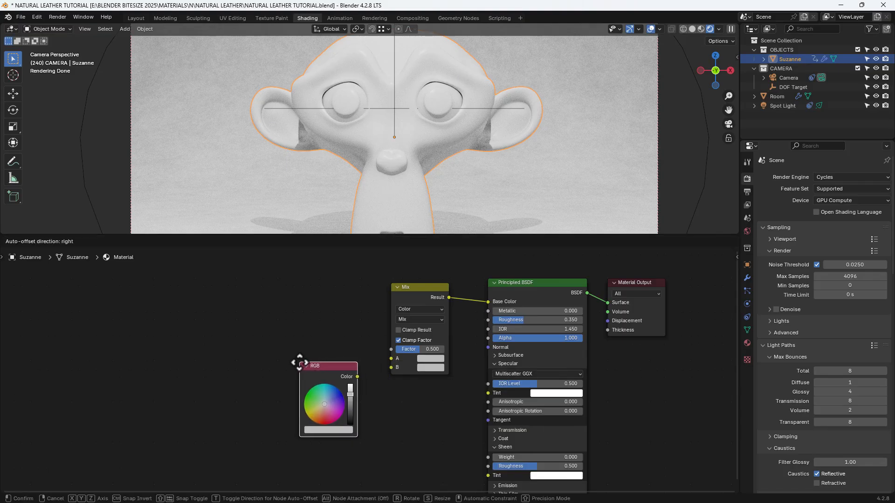
{"action": "left_click", "coordinate": [298, 362]}
{"action": "left_click_drag", "start_coordinate": [356, 377], "coordinate": [391, 360]}
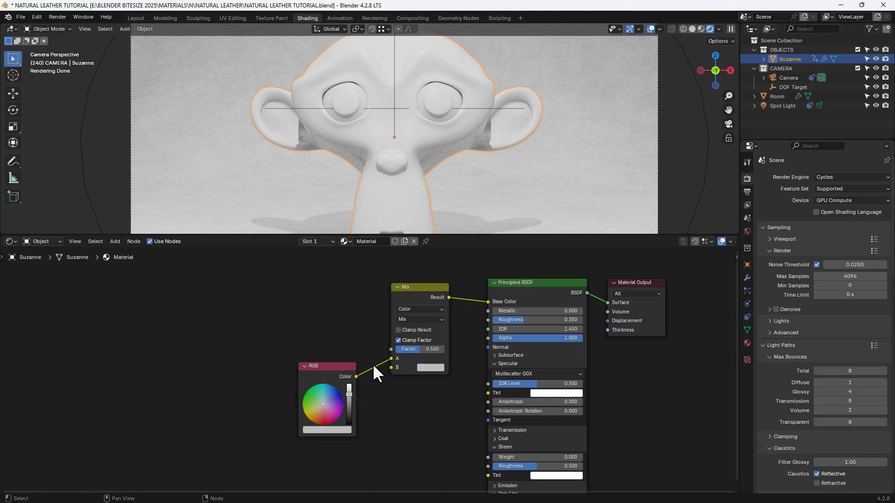
- Set the RGB node's color to hex 5D3C25
{"action": "left_click", "coordinate": [342, 430]}
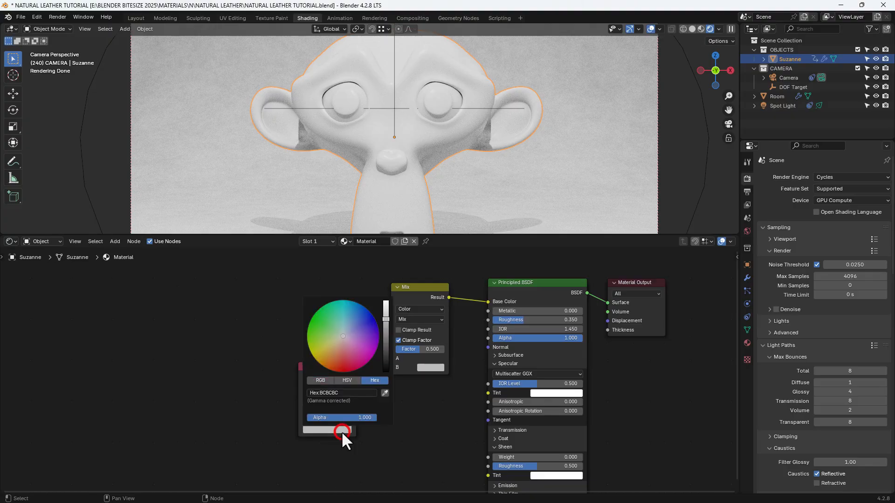
{"action": "left_click", "coordinate": [362, 392]}
{"action": "type", "text": "5D3C25"}
{"action": "key", "text": "Return"}
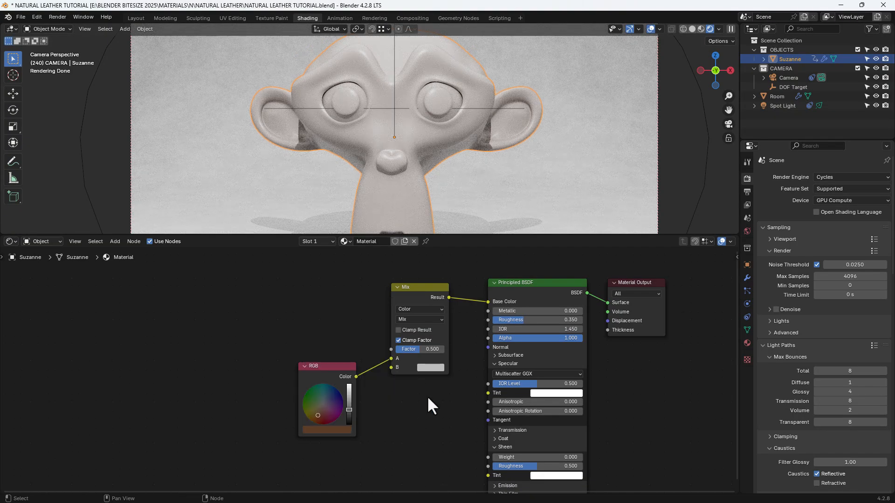
- Move the RGB node slightly lower and connect its Color output to the Specular Tint of the Principled BSDF as well
{"action": "middle_click_drag", "start_coordinate": [429, 394], "coordinate": [467, 402]}
{"action": "left_click_drag", "start_coordinate": [374, 373], "coordinate": [374, 385]}
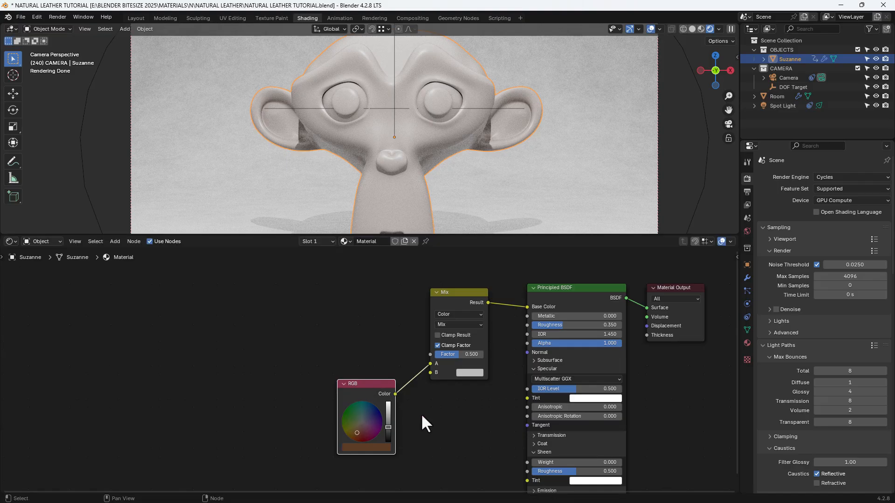
{"action": "middle_click_drag", "start_coordinate": [422, 414], "coordinate": [417, 393]}
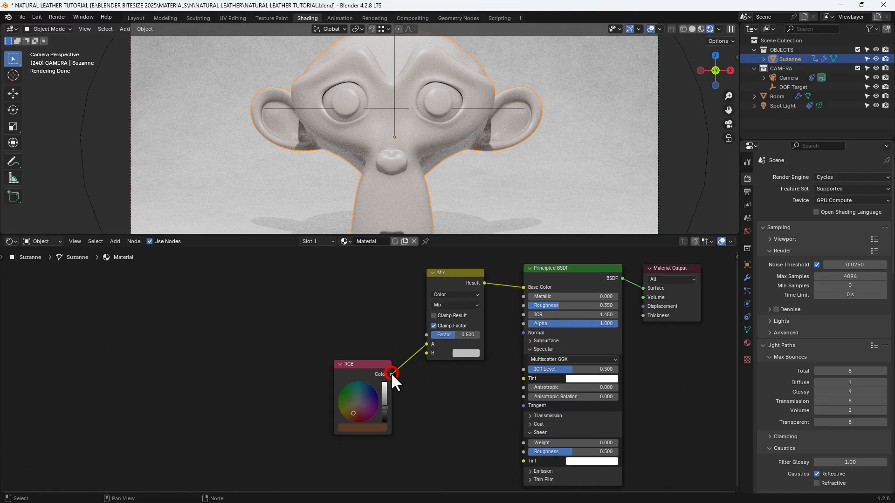
{"action": "left_click_drag", "start_coordinate": [391, 374], "coordinate": [519, 376]}
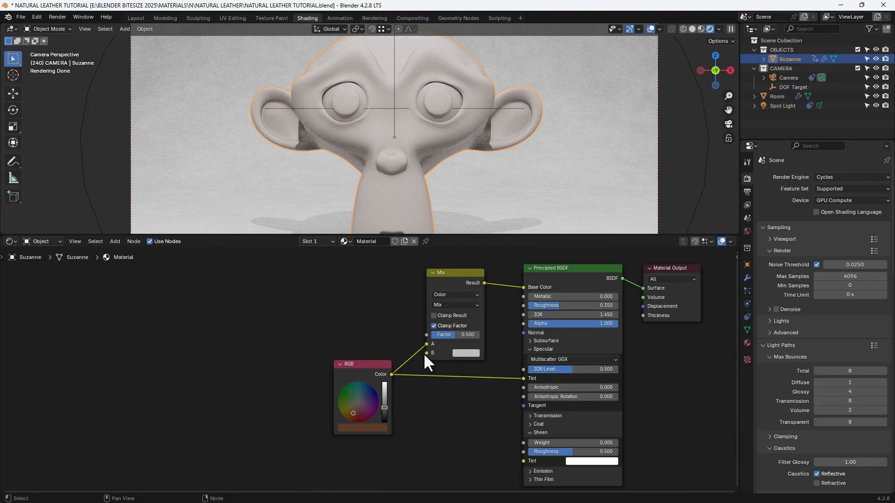
- Add a Color Ramp node feeding the Mix node's B input and place it beside the RGB node
{"action": "left_click_drag", "start_coordinate": [425, 353], "coordinate": [334, 317]}
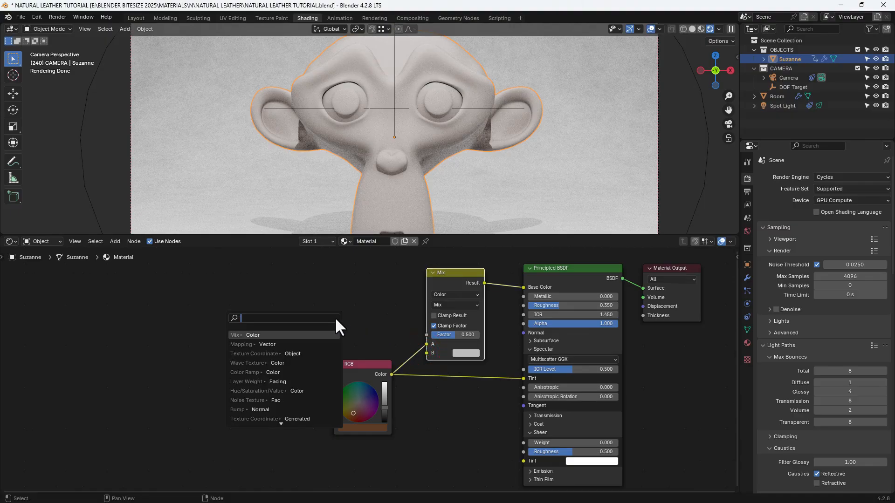
{"action": "type", "text": "COLOR RAMP"}
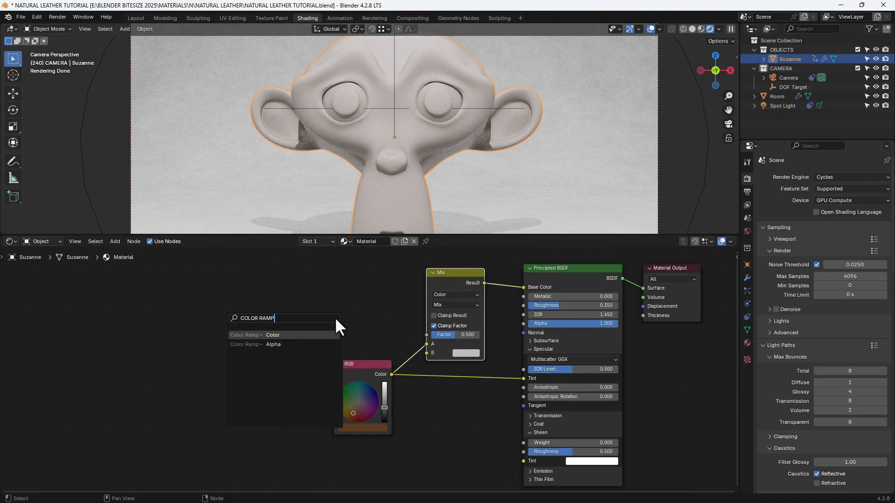
{"action": "key", "text": "Return"}
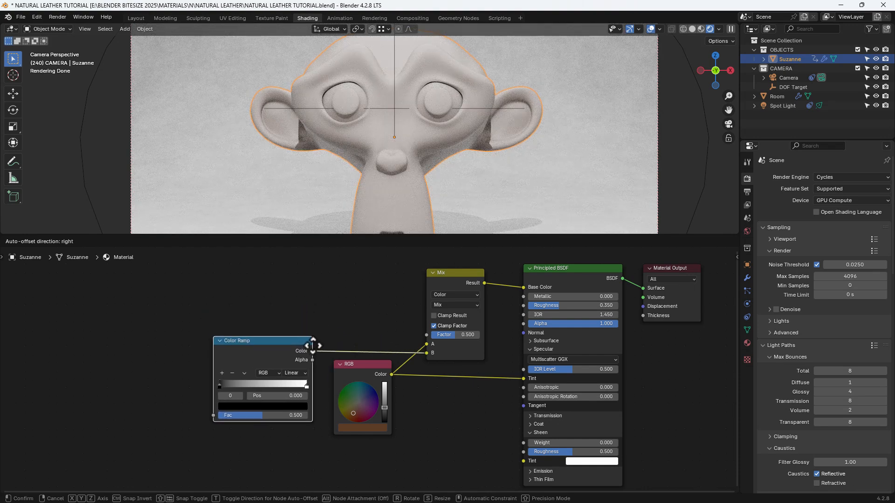
{"action": "left_click", "coordinate": [314, 347]}
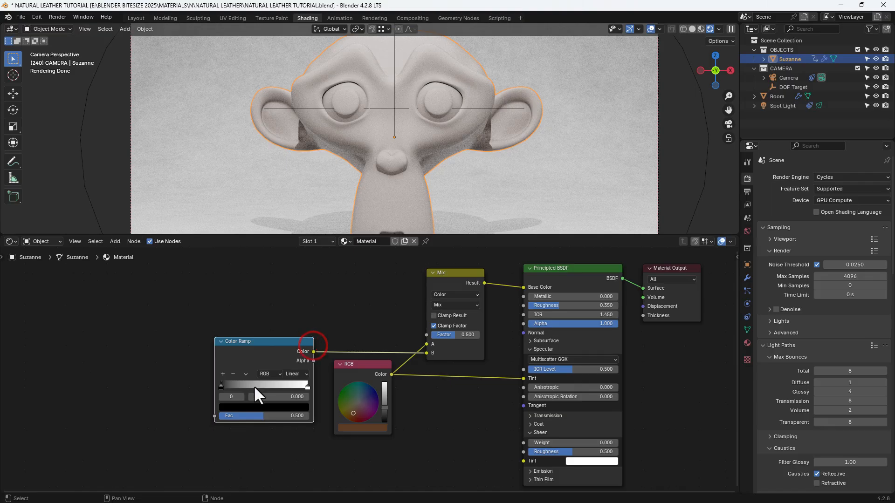
- Set the Color Ramp to HSL mode with Counter-Clockwise interpolation and add a color stop at position 0.5
{"action": "scroll", "coordinate": [254, 386], "scroll_direction": "up", "scroll_amount": 2}
{"action": "middle_click_drag", "start_coordinate": [301, 374], "coordinate": [349, 362]}
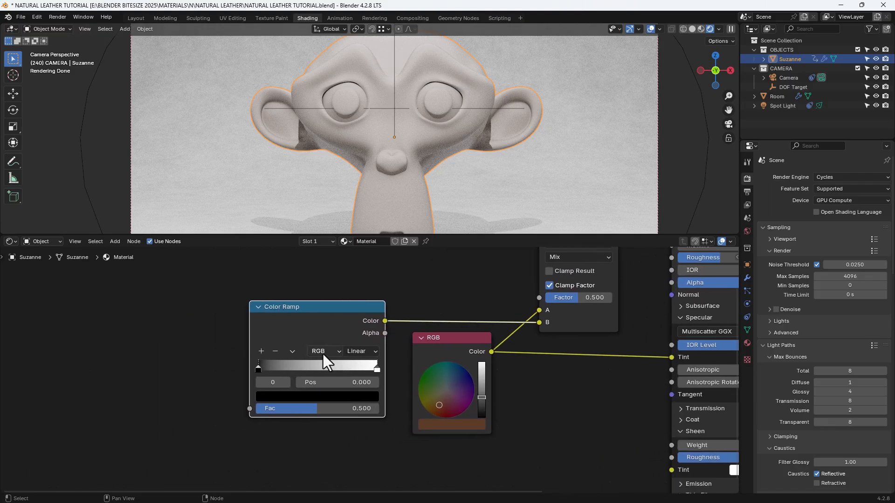
{"action": "left_click", "coordinate": [323, 353]}
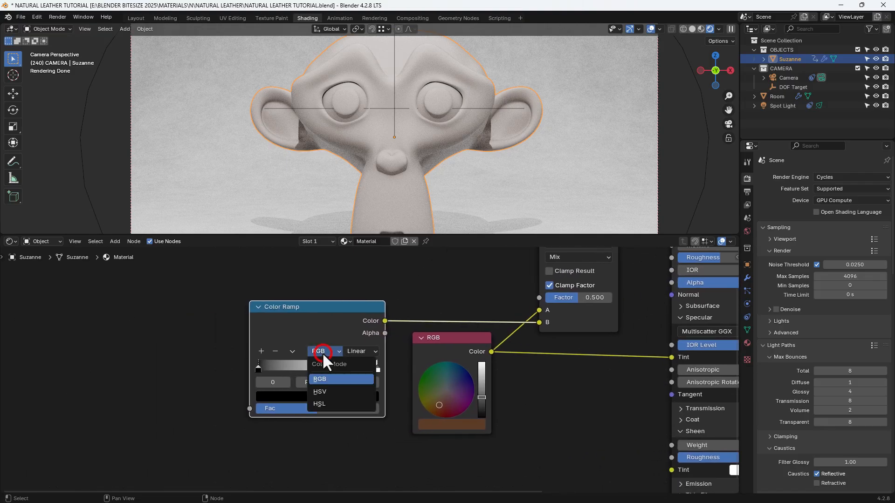
{"action": "left_click", "coordinate": [322, 402]}
{"action": "left_click", "coordinate": [368, 350]}
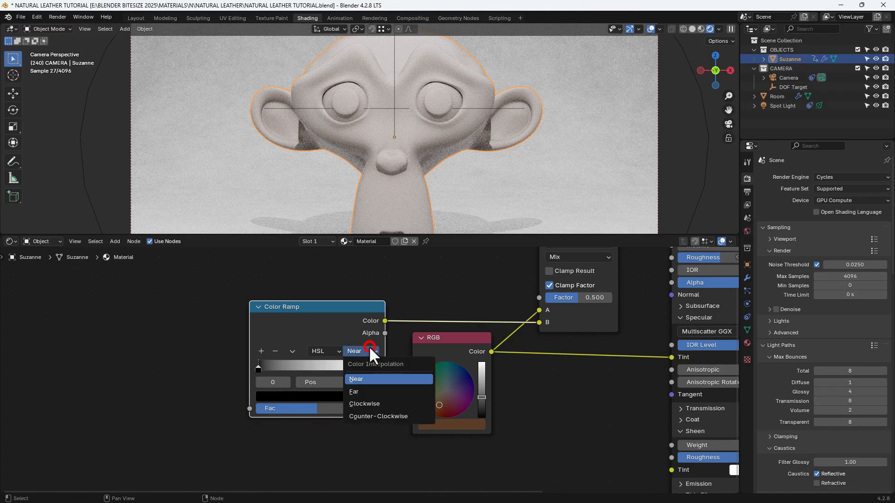
{"action": "left_click", "coordinate": [372, 415]}
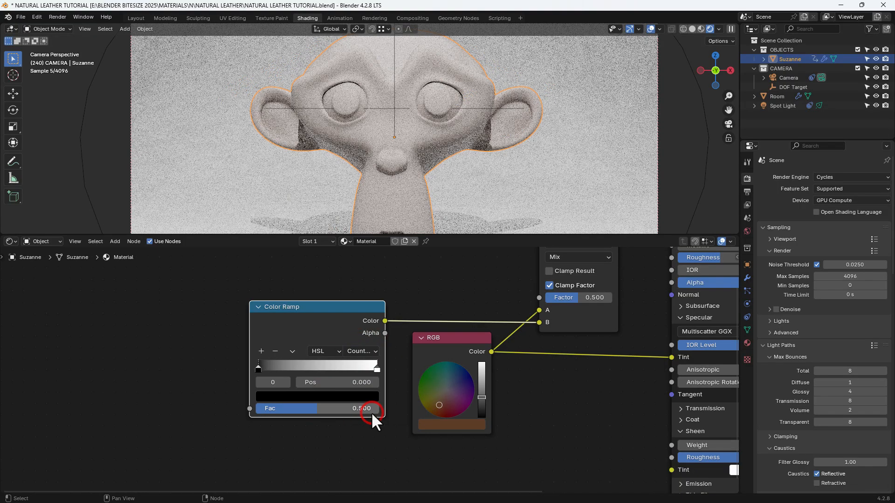
{"action": "left_click", "coordinate": [261, 351]}
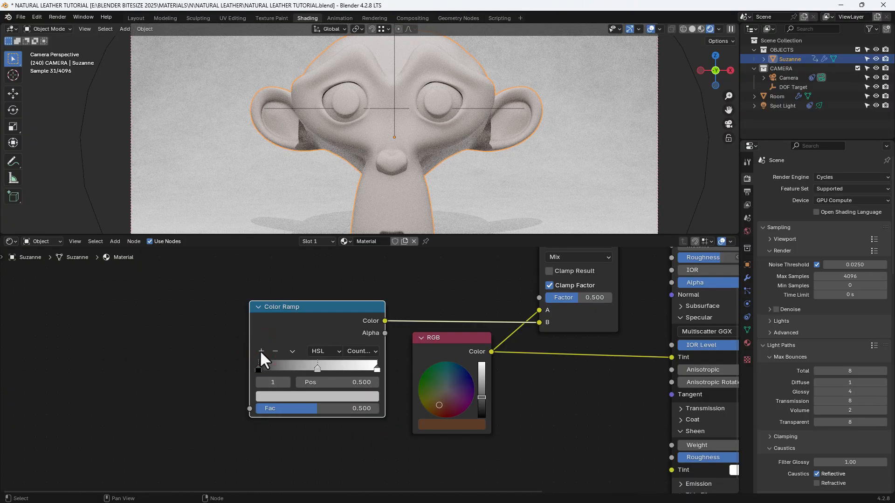
- Set the position of the Color Ramp's middle stop to 0.375
{"action": "left_click", "coordinate": [317, 368]}
{"action": "left_click_drag", "start_coordinate": [316, 369], "coordinate": [303, 367]}
{"action": "left_click", "coordinate": [321, 385]}
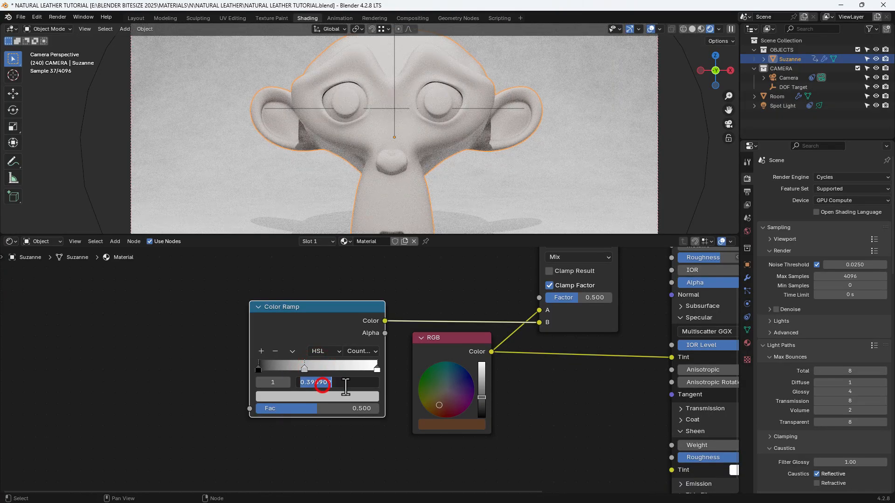
{"action": "type", "text": ".375"}
{"action": "key", "text": "Return"}
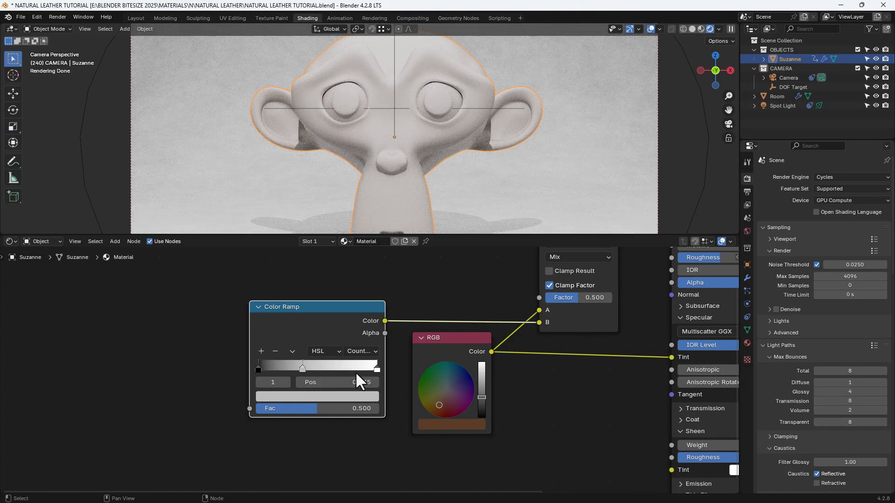
- Set the position of the Color Ramp's last, white stop to 0.55
{"action": "left_click", "coordinate": [377, 369]}
{"action": "left_click", "coordinate": [363, 383]}
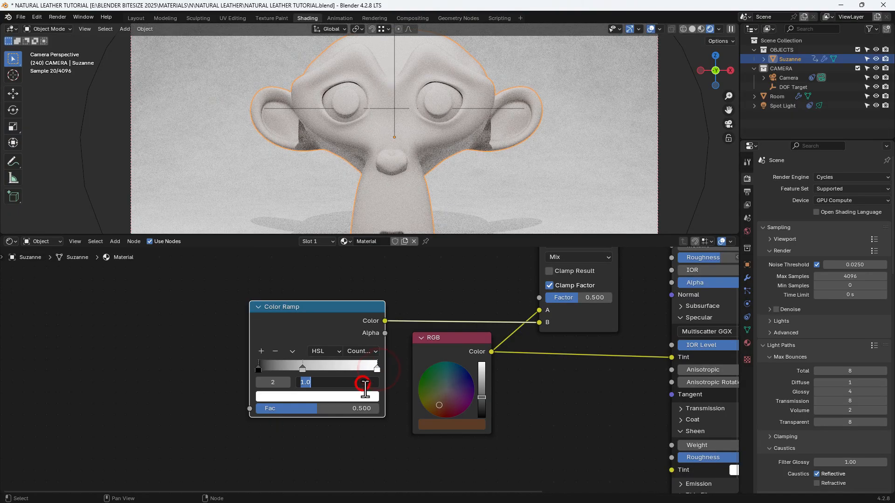
{"action": "type", "text": ".55"}
{"action": "key", "text": "Return"}
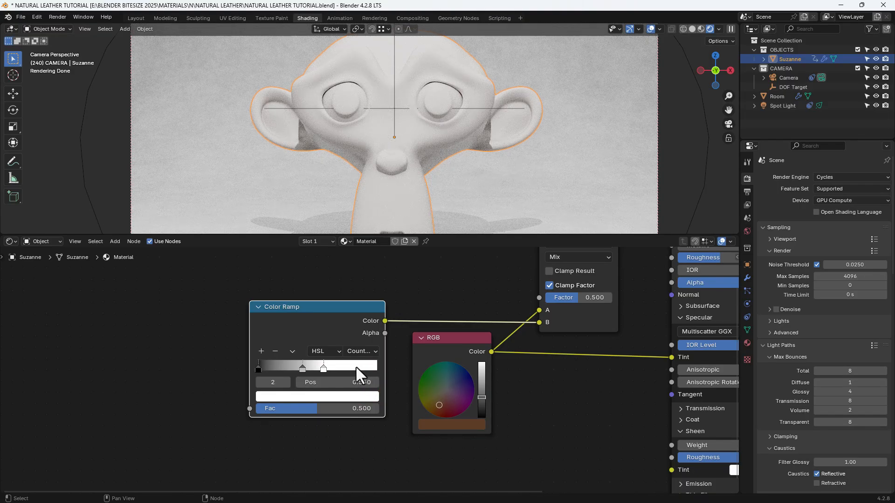
- Set the color of the Color Ramp's first stop to hex 4F3106
{"action": "left_click", "coordinate": [258, 369]}
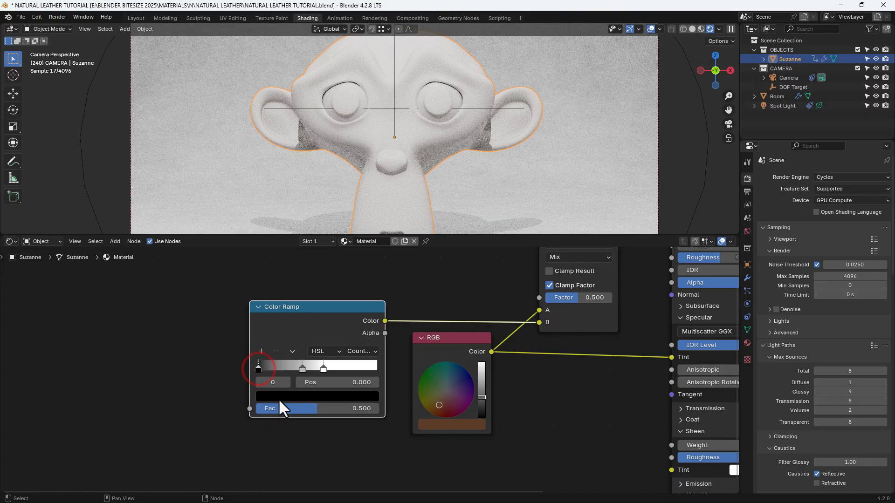
{"action": "left_click", "coordinate": [278, 398]}
{"action": "left_click", "coordinate": [301, 346]}
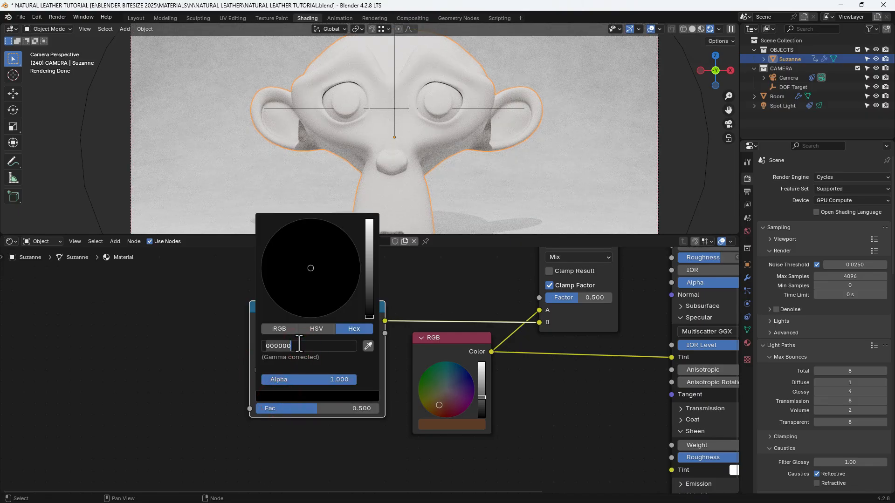
{"action": "type", "text": "4F"}
{"action": "type", "text": "3"}
{"action": "type", "text": "105"}
{"action": "key", "text": "Return"}
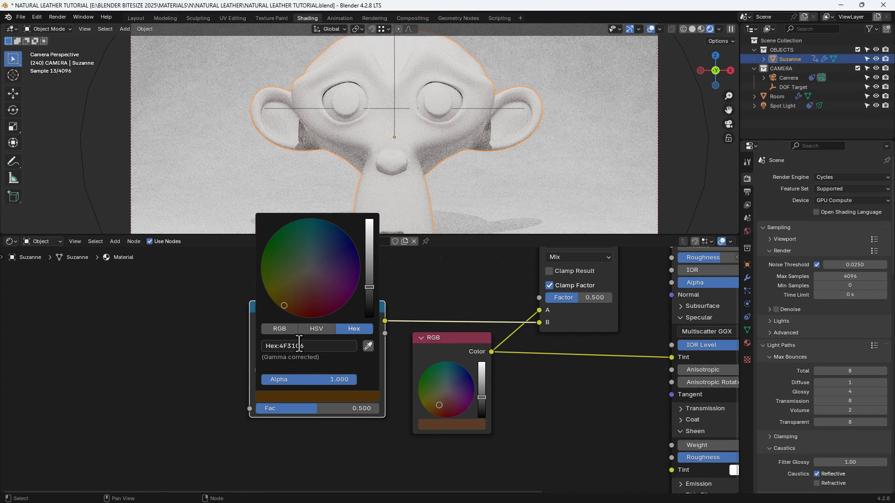
- Set the color of the Color Ramp's middle stop to hex 302014
{"action": "left_click", "coordinate": [302, 370]}
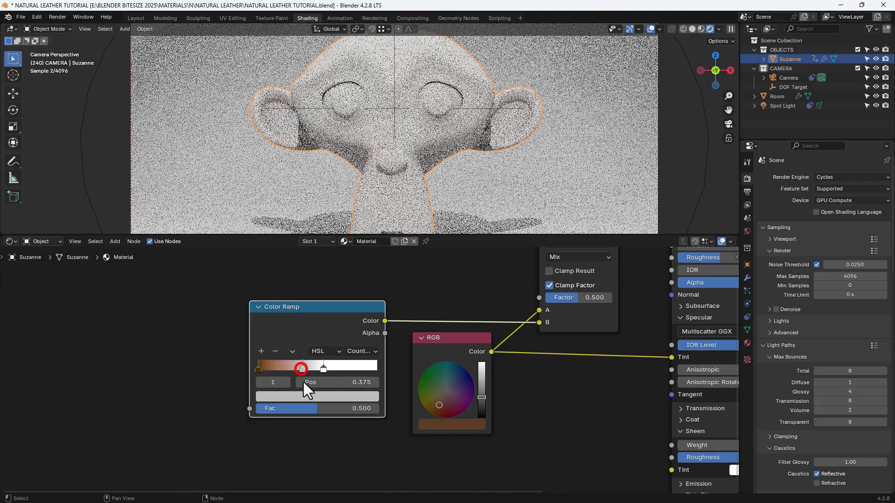
{"action": "left_click", "coordinate": [306, 399]}
{"action": "left_click", "coordinate": [305, 347]}
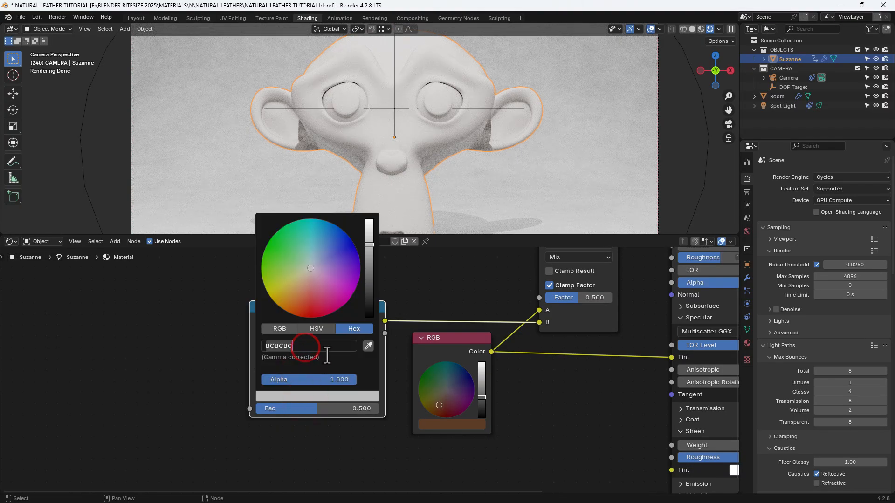
{"action": "type", "text": "30201"}
{"action": "type", "text": "4"}
{"action": "key", "text": "Return"}
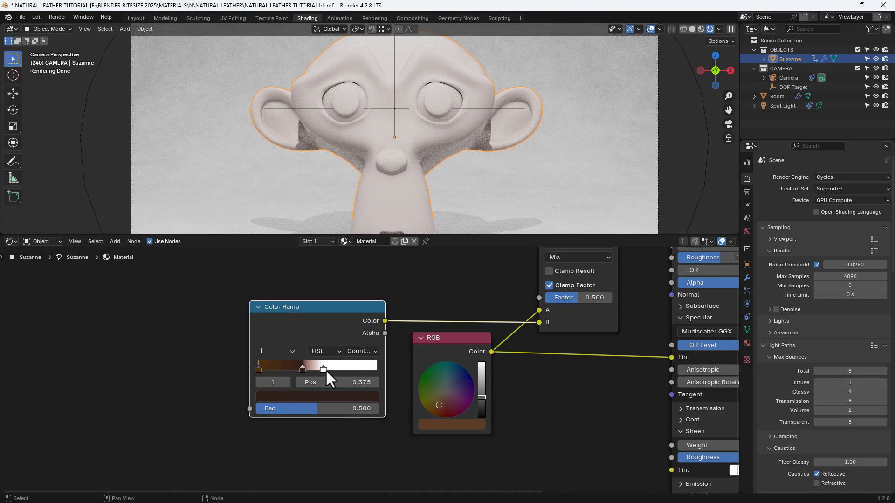
- Set the color of the Color Ramp's last stop to hex 000000
{"action": "left_click", "coordinate": [324, 367]}
{"action": "left_click", "coordinate": [327, 396]}
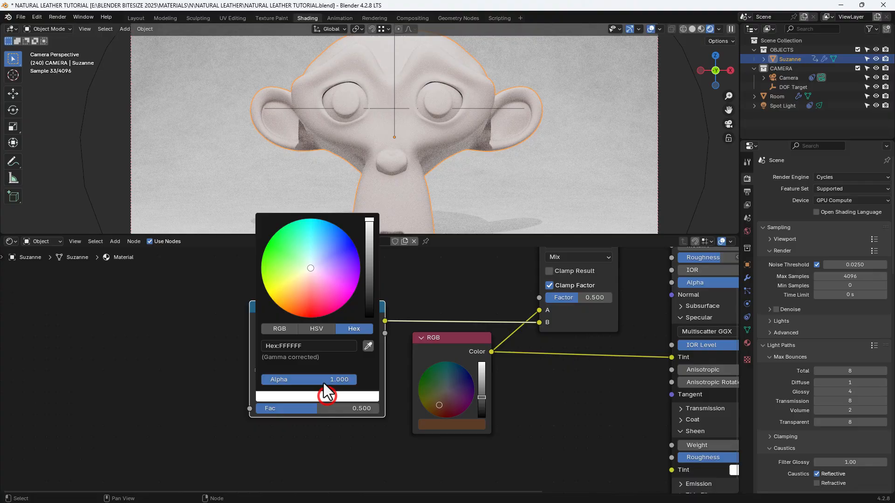
{"action": "left_click", "coordinate": [315, 345]}
{"action": "type", "text": "000000"}
{"action": "key", "text": "Return"}
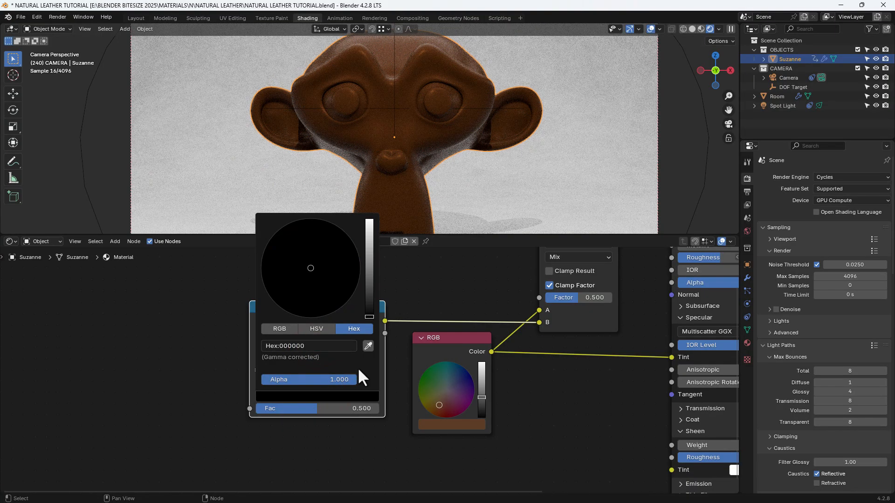
{"action": "left_click", "coordinate": [380, 439]}
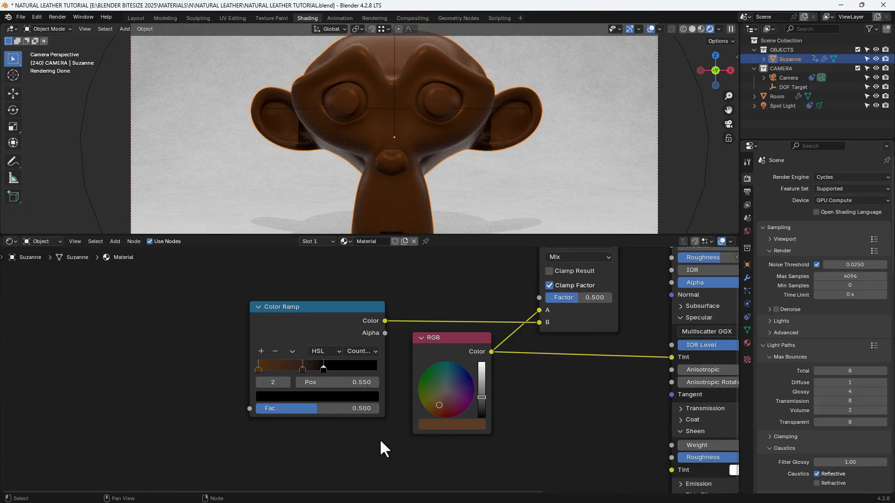
- Add a Noise Texture node whose Fac output feeds the Color Ramp's Fac input, and set its Detail to 15
{"action": "left_click_drag", "start_coordinate": [250, 408], "coordinate": [186, 368]}
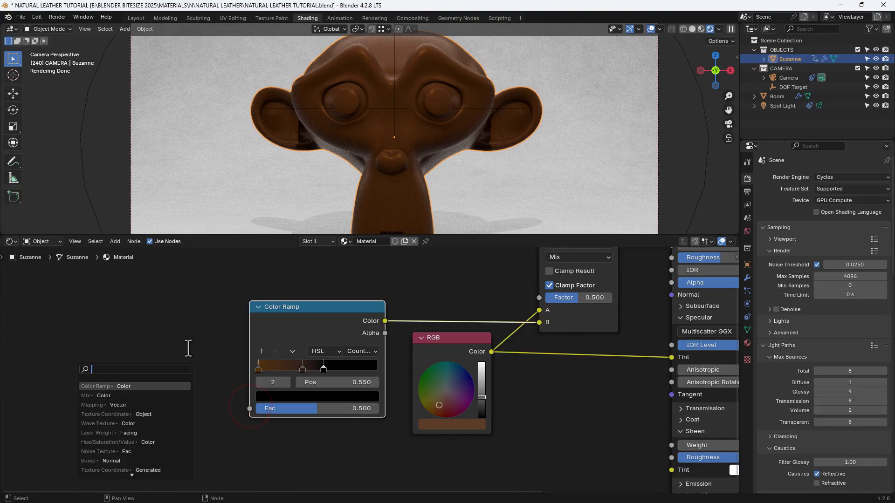
{"action": "type", "text": "NOISE"}
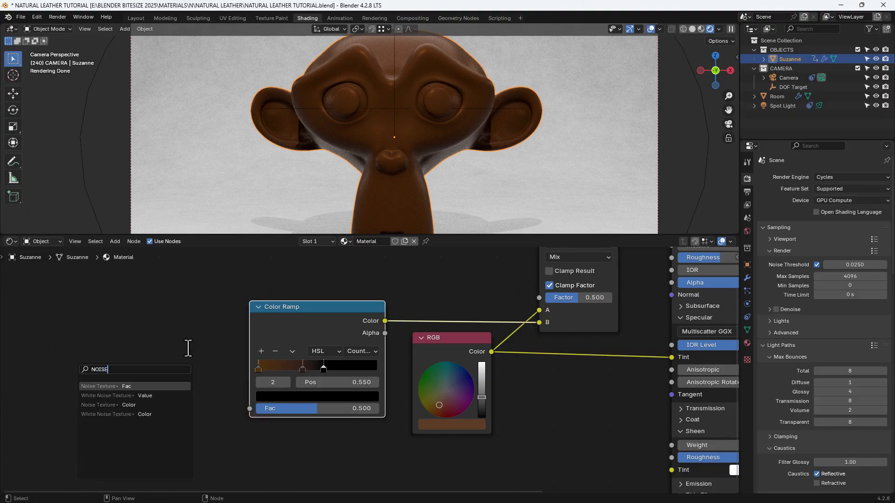
{"action": "key", "text": "Return"}
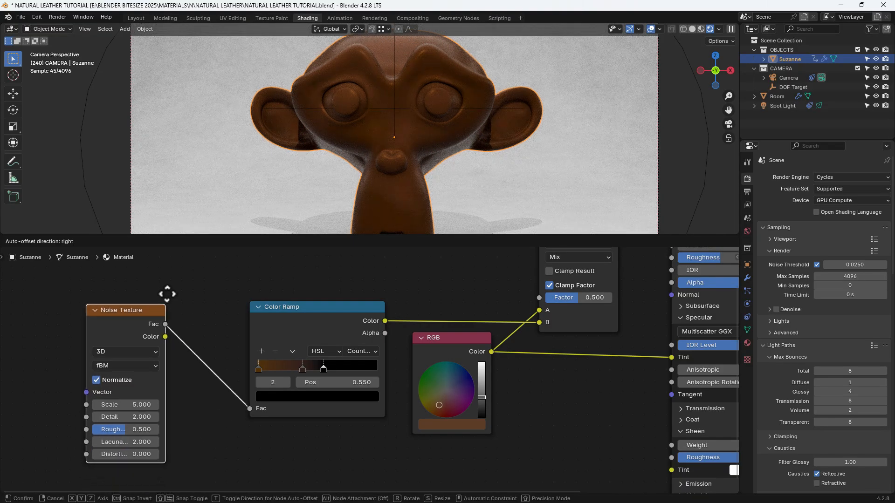
{"action": "left_click", "coordinate": [171, 286]}
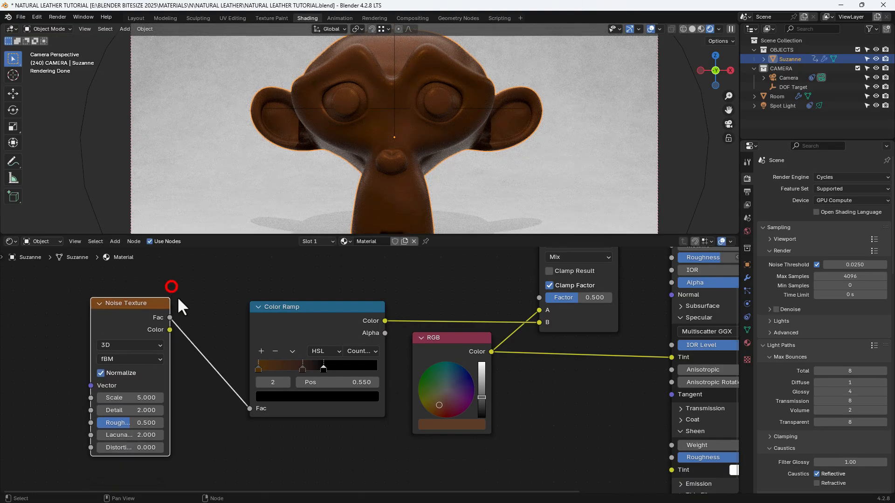
{"action": "left_click", "coordinate": [140, 410]}
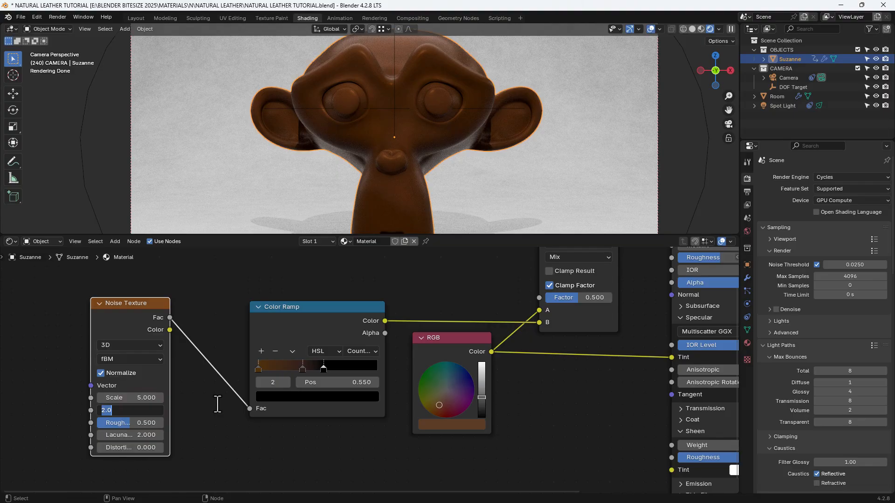
{"action": "type", "text": "15"}
{"action": "key", "text": "Return"}
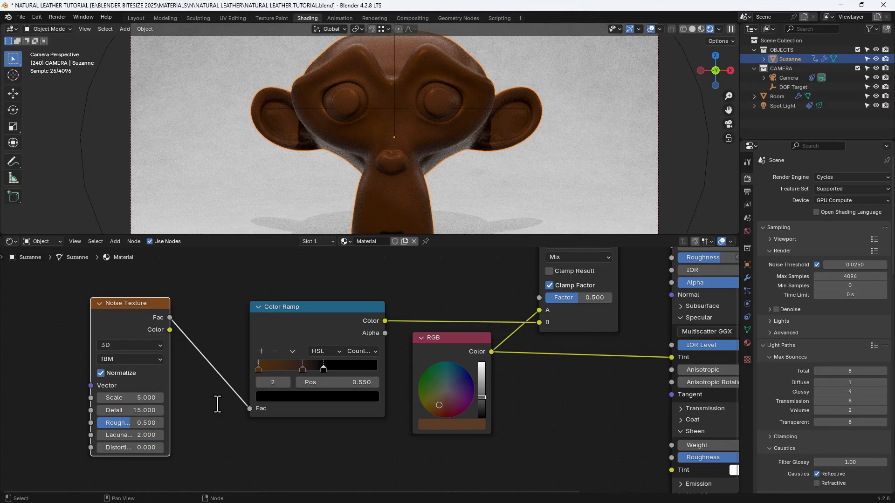
- Take a closer look at the material around Suzanne's eyes and save the file
{"action": "scroll", "coordinate": [444, 99], "scroll_direction": "up", "scroll_amount": 6}
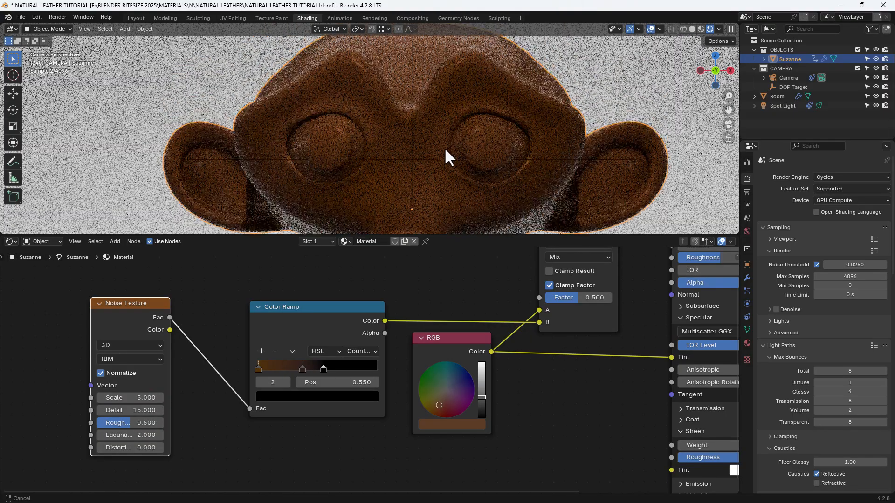
{"action": "scroll", "coordinate": [445, 139], "scroll_direction": "up", "scroll_amount": 3}
{"action": "middle_click_drag", "start_coordinate": [445, 135], "coordinate": [433, 181], "text": "shift"}
{"action": "key", "text": "ctrl+s"}
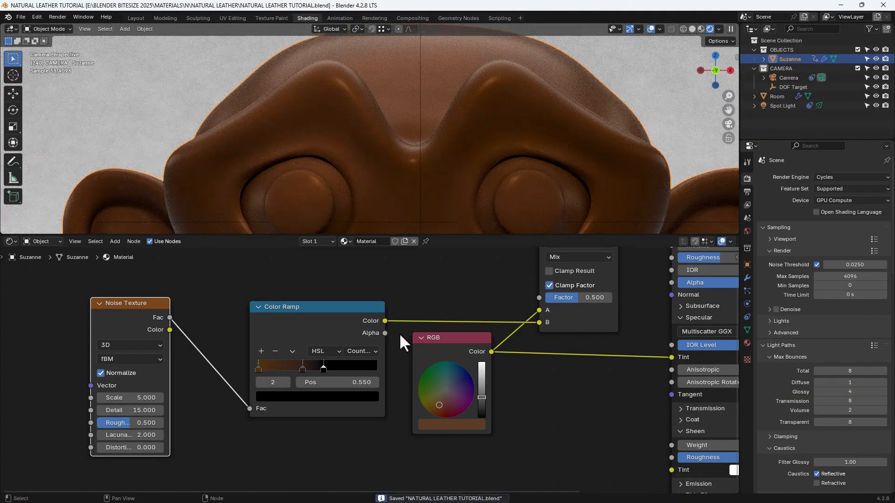
- Move the Noise Texture node far left of the Color Ramp and reroute its Fac output from the Color Ramp to the Mix node's Factor
{"action": "key", "text": "Home"}
{"action": "scroll", "coordinate": [399, 333], "scroll_direction": "down", "scroll_amount": 3}
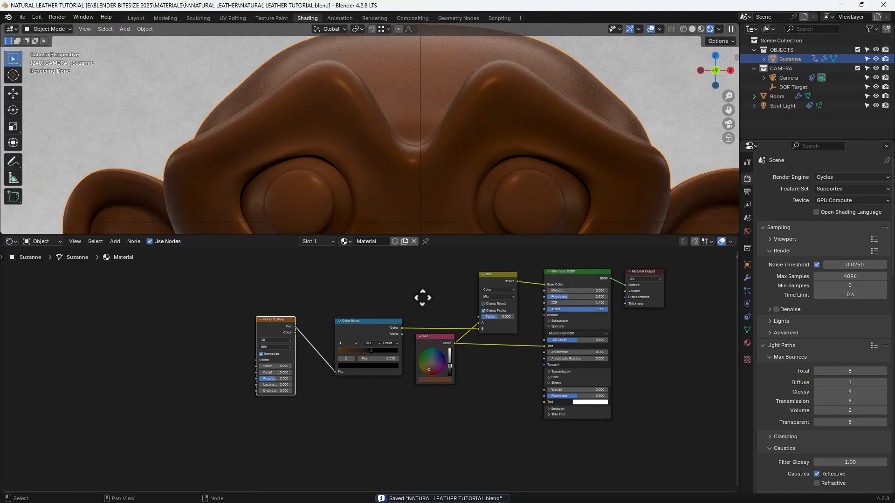
{"action": "middle_click_drag", "start_coordinate": [337, 303], "coordinate": [369, 303]}
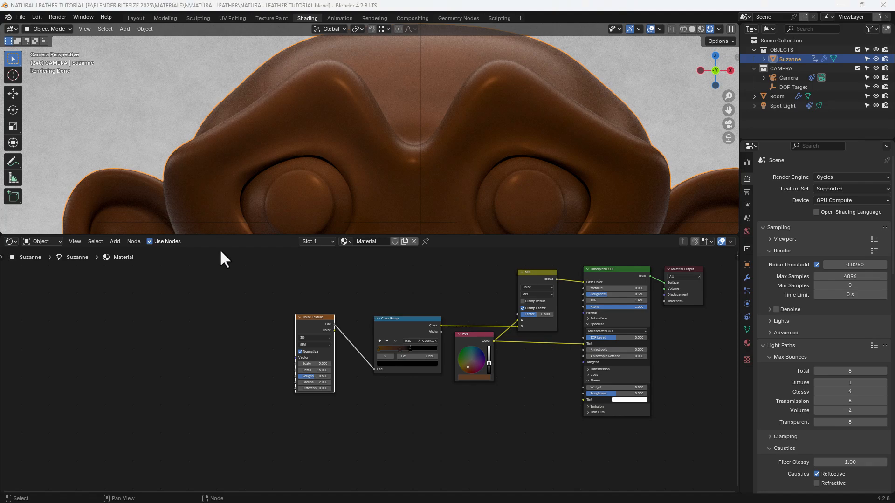
{"action": "left_click_drag", "start_coordinate": [317, 316], "coordinate": [185, 306]}
{"action": "left_click", "coordinate": [77, 304]}
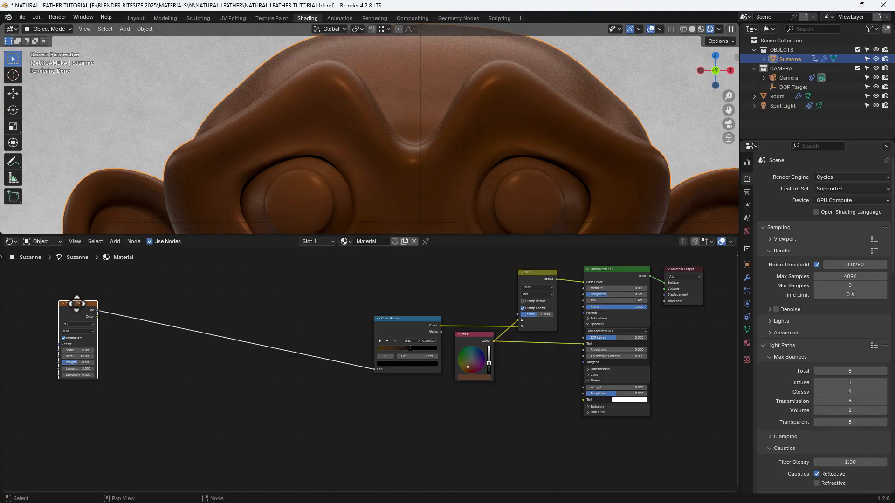
{"action": "left_click", "coordinate": [246, 312]}
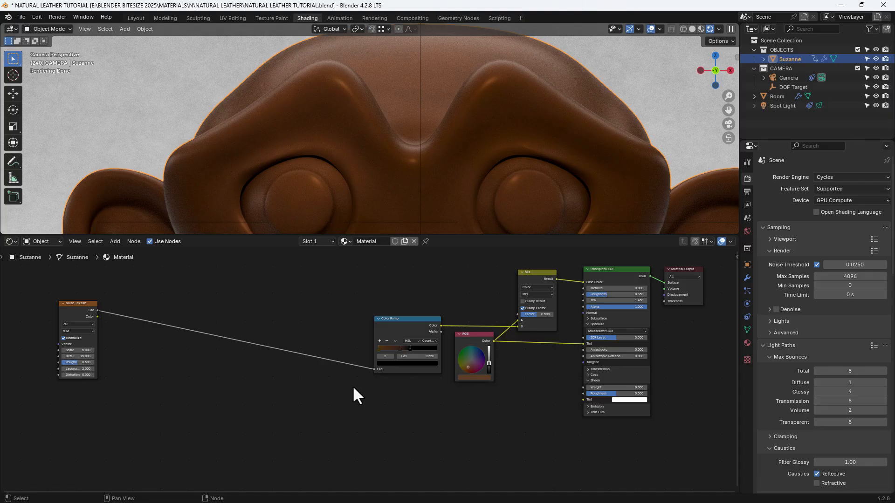
{"action": "left_click_drag", "start_coordinate": [97, 310], "coordinate": [516, 314]}
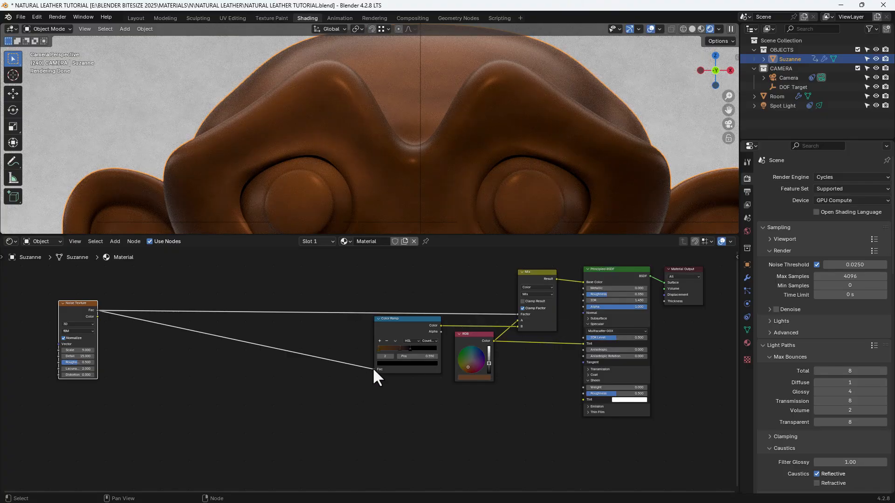
{"action": "left_click_drag", "start_coordinate": [373, 368], "coordinate": [308, 362]}
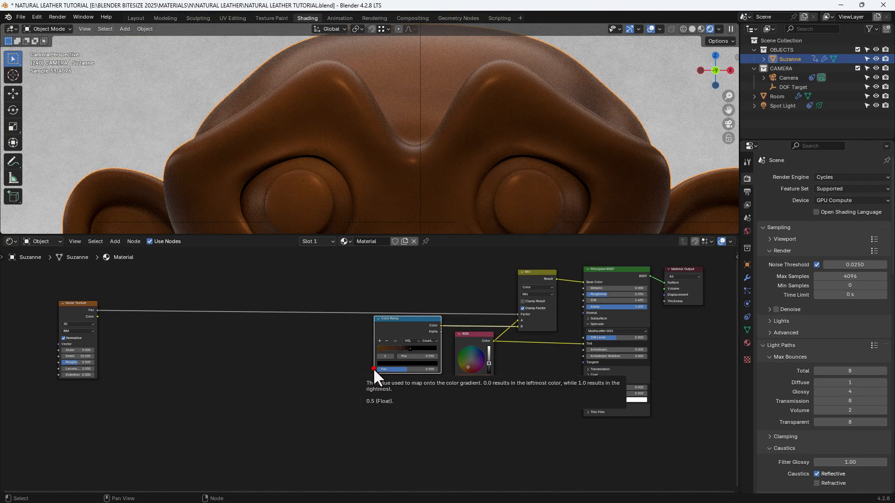
- Add a Voronoi Texture node below the Color Ramp with its Distance output feeding the Color Ramp's Fac input
{"action": "left_click_drag", "start_coordinate": [373, 369], "coordinate": [325, 371]}
{"action": "type", "text": "VORO"}
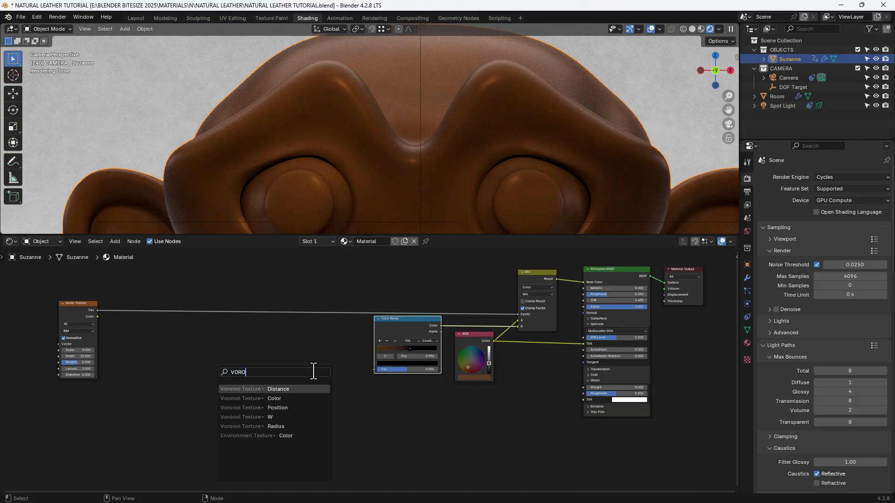
{"action": "key", "text": "Return"}
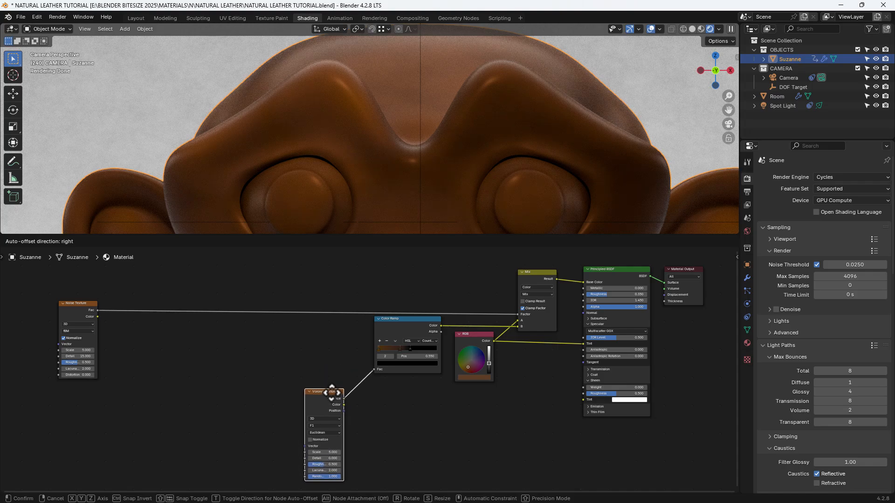
{"action": "left_click", "coordinate": [330, 393]}
- Add a second Voronoi Texture node before the first, with its Position output feeding the first one's Vector input
{"action": "middle_click_drag", "start_coordinate": [329, 390], "coordinate": [331, 357]}
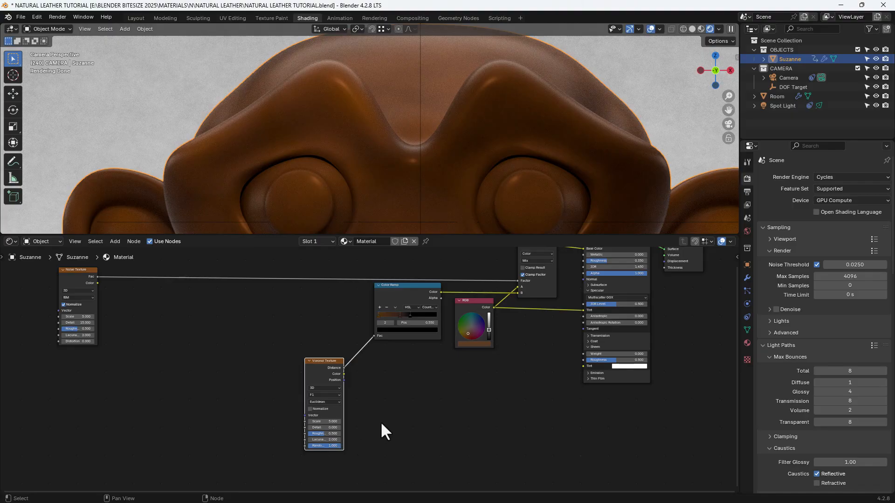
{"action": "middle_click_drag", "start_coordinate": [380, 424], "coordinate": [401, 423]}
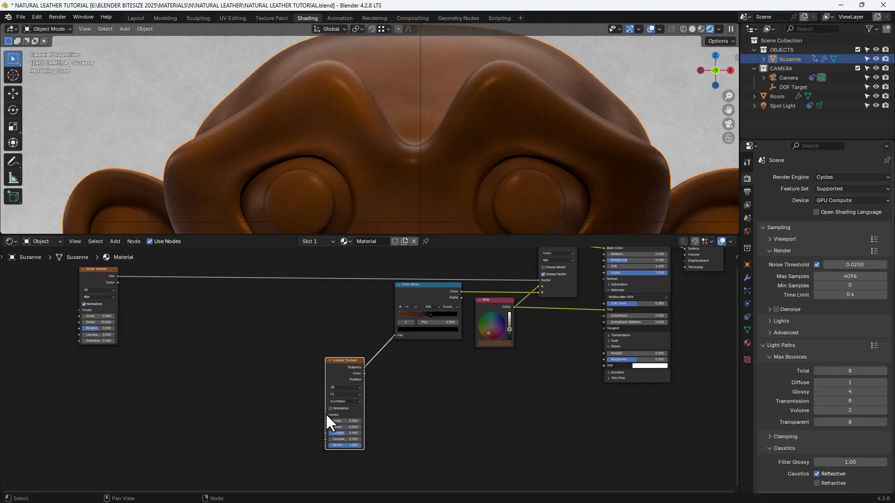
{"action": "left_click_drag", "start_coordinate": [326, 415], "coordinate": [284, 373]}
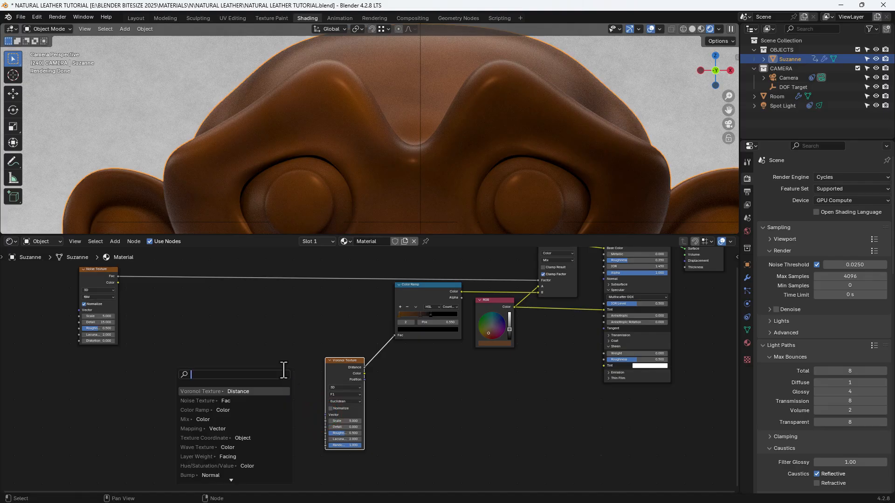
{"action": "type", "text": "CORO"}
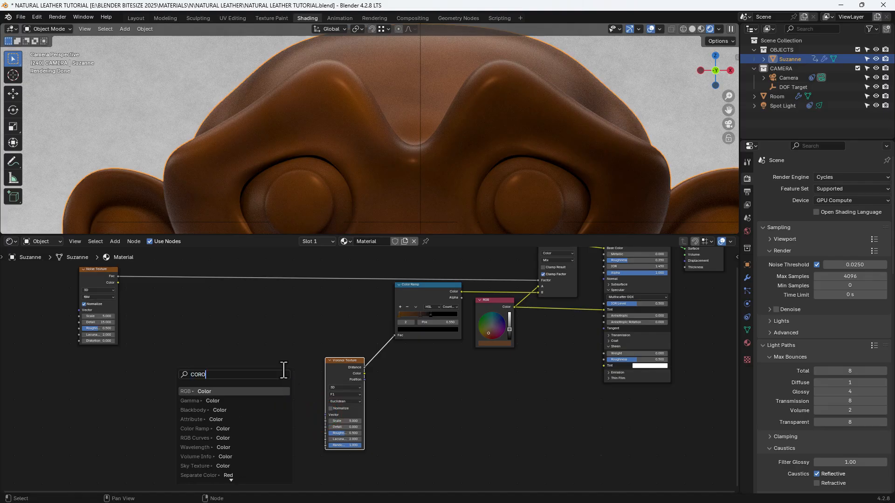
{"action": "key", "text": "BackSpace"}
{"action": "key", "text": "BackSpace"}
{"action": "key", "text": "BackSpace"}
{"action": "key", "text": "BackSpace"}
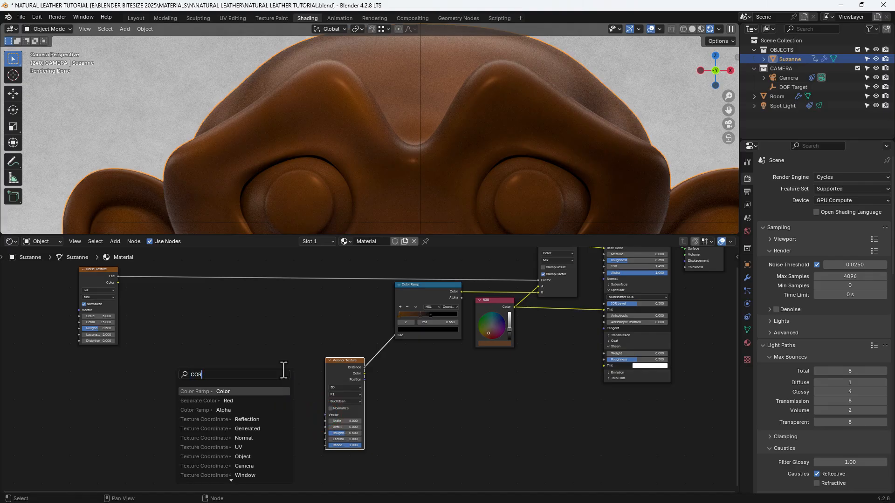
{"action": "type", "text": "VORO"}
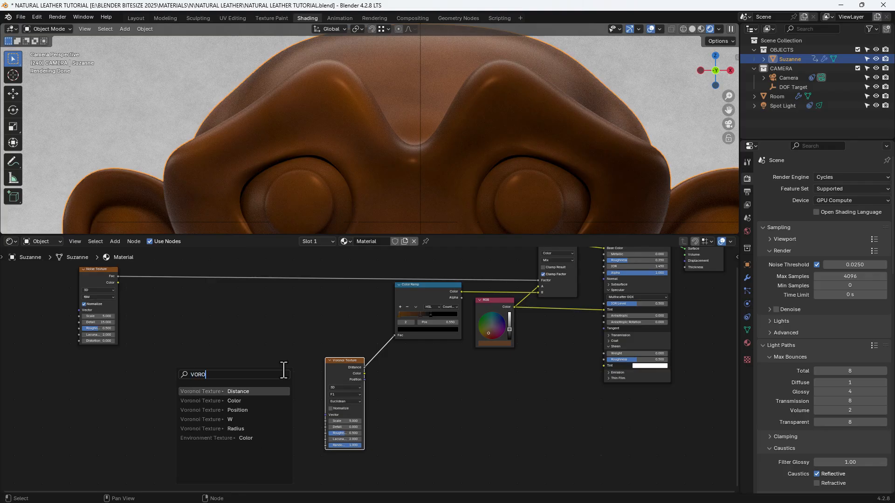
{"action": "key", "text": "Down"}
{"action": "key", "text": "Down"}
{"action": "key", "text": "Return"}
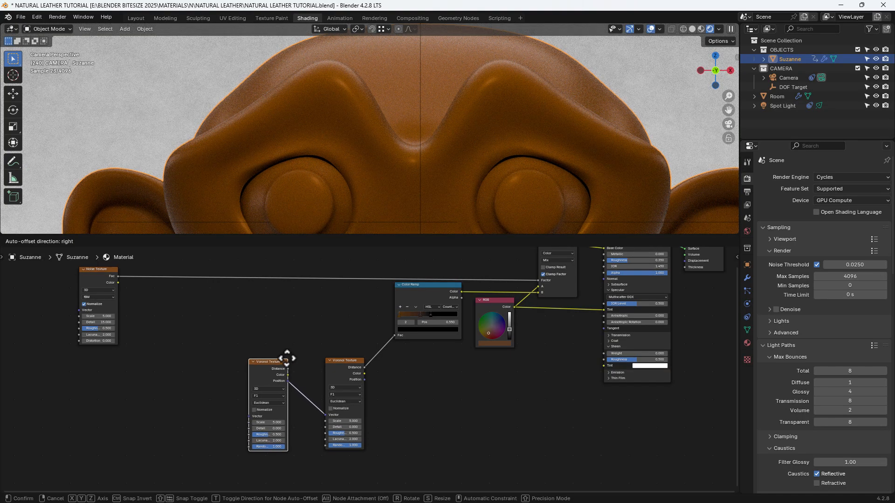
{"action": "left_click", "coordinate": [290, 357]}
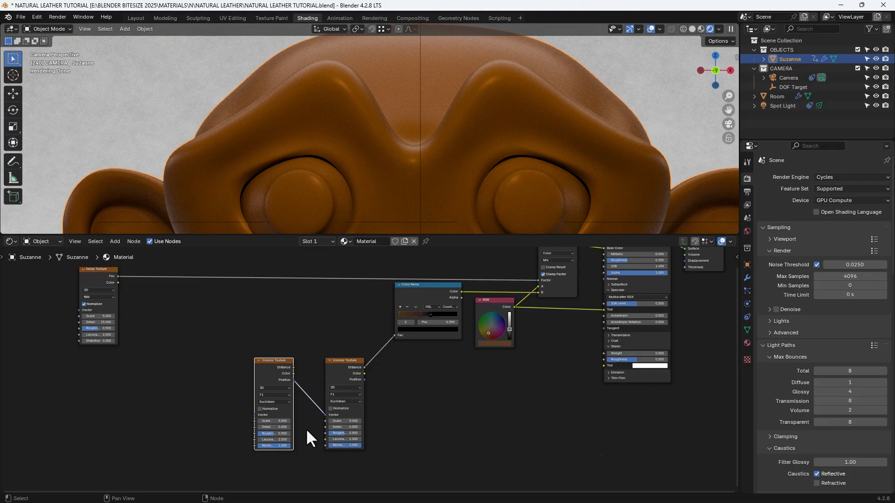
- Set the new Voronoi Texture's feature output to Smooth F1 and its Smoothness to 0.35
{"action": "scroll", "coordinate": [282, 391], "scroll_direction": "up", "scroll_amount": 3}
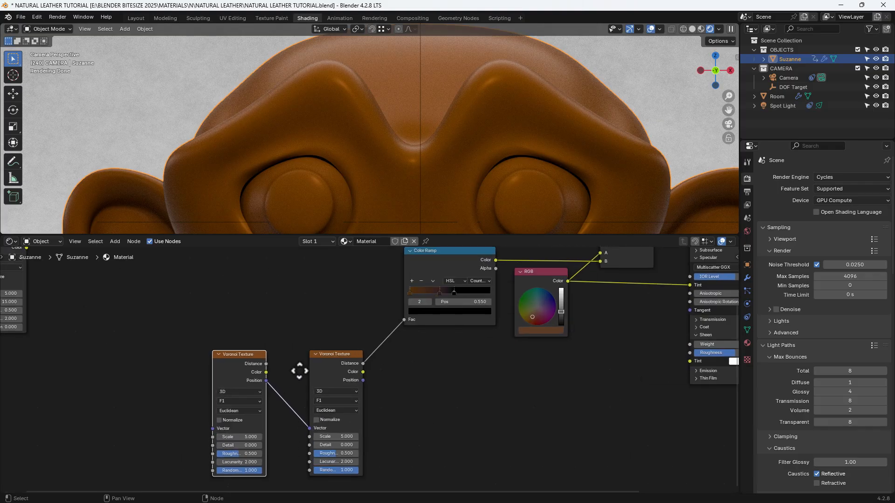
{"action": "left_click", "coordinate": [296, 341]}
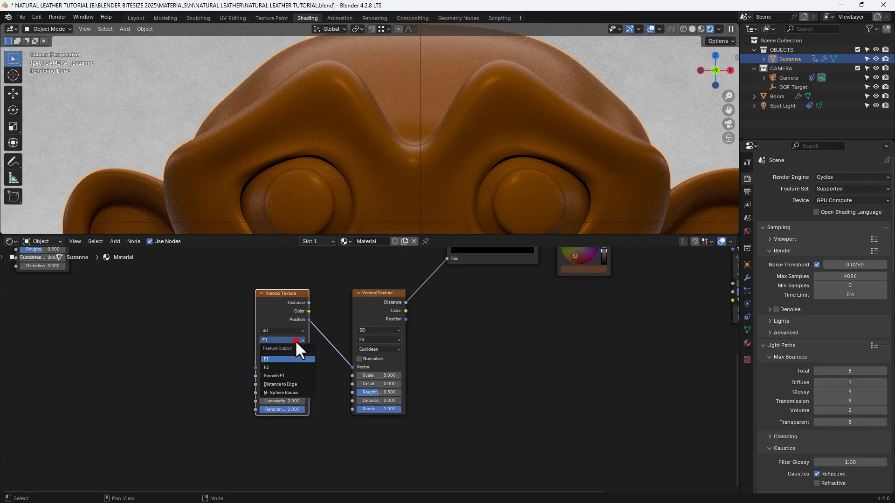
{"action": "left_click", "coordinate": [293, 375]}
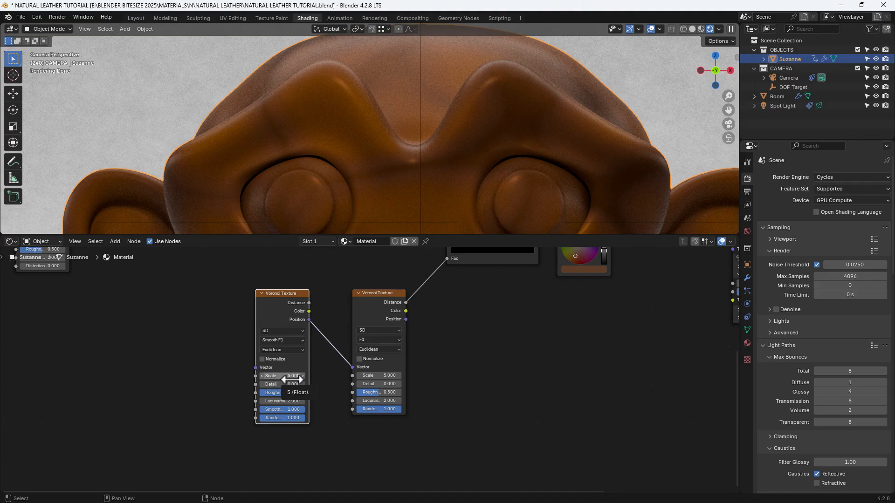
{"action": "left_click", "coordinate": [292, 408]}
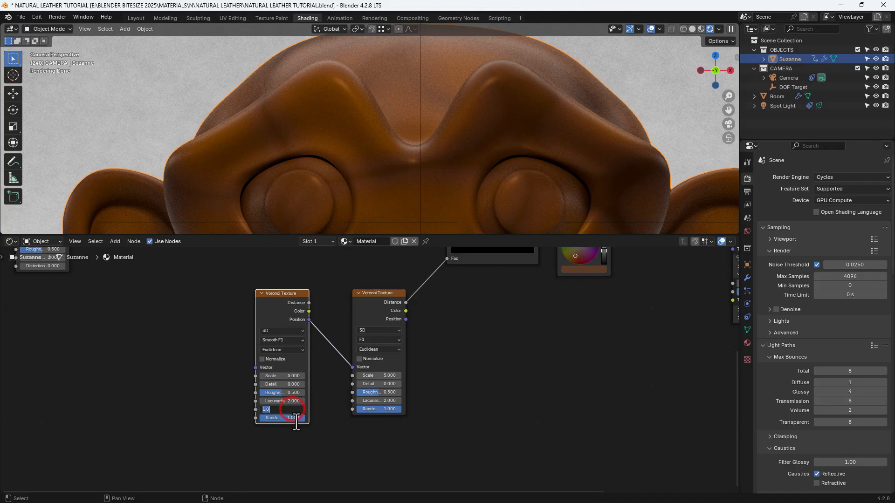
{"action": "type", "text": ".35"}
{"action": "key", "text": "Return"}
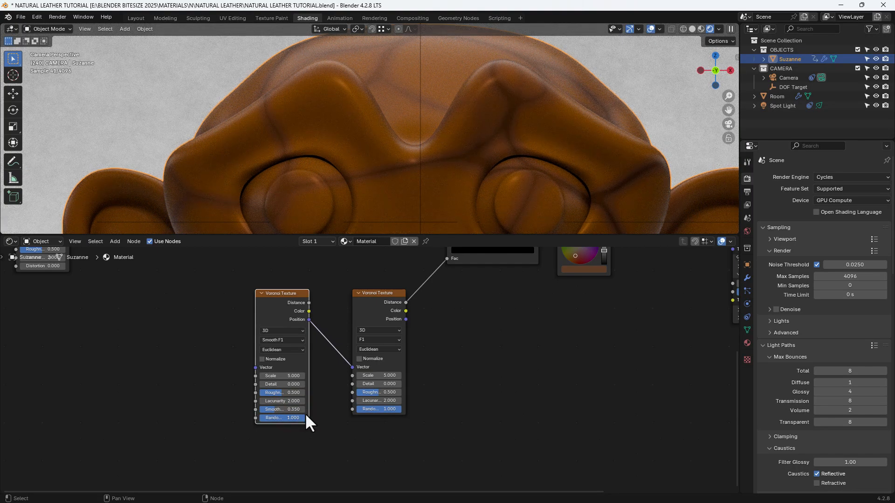
- Add a color Mix node whose Result feeds the Smooth F1 Voronoi Texture's Vector input
{"action": "middle_click_drag", "start_coordinate": [200, 351], "coordinate": [287, 367]}
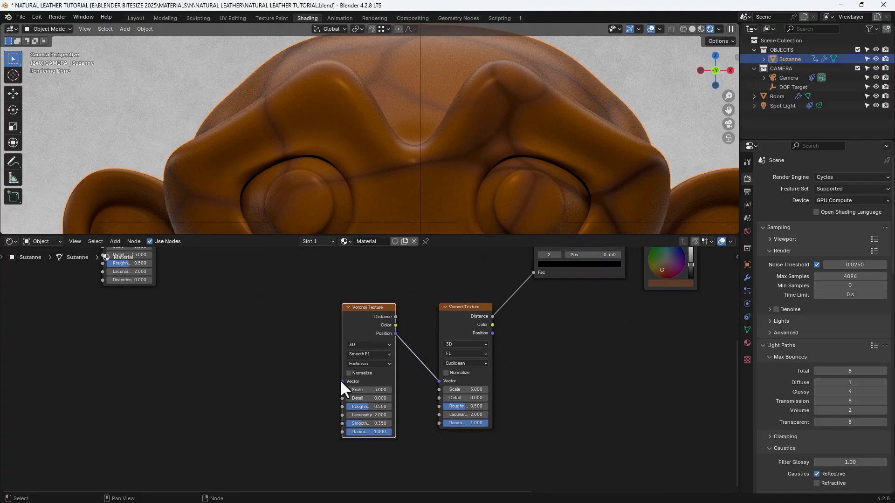
{"action": "left_click_drag", "start_coordinate": [342, 381], "coordinate": [298, 348]}
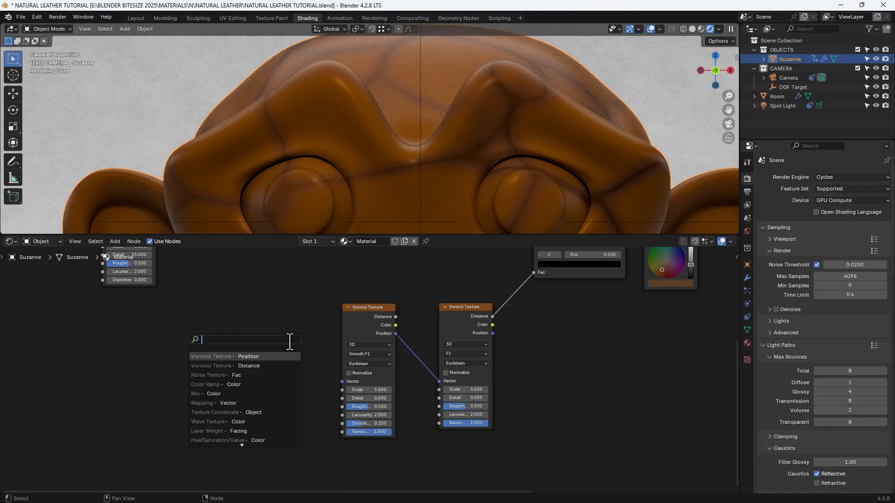
{"action": "type", "text": "MIX COL"}
{"action": "key", "text": "Return"}
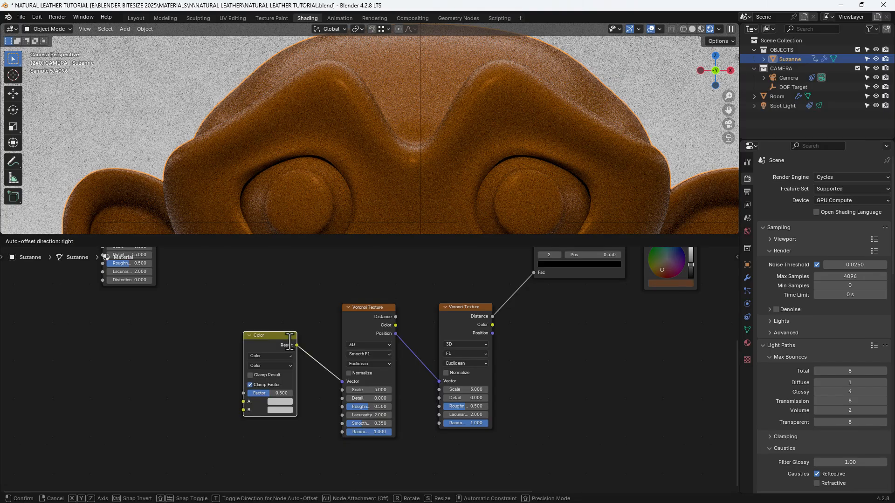
{"action": "left_click", "coordinate": [289, 339]}
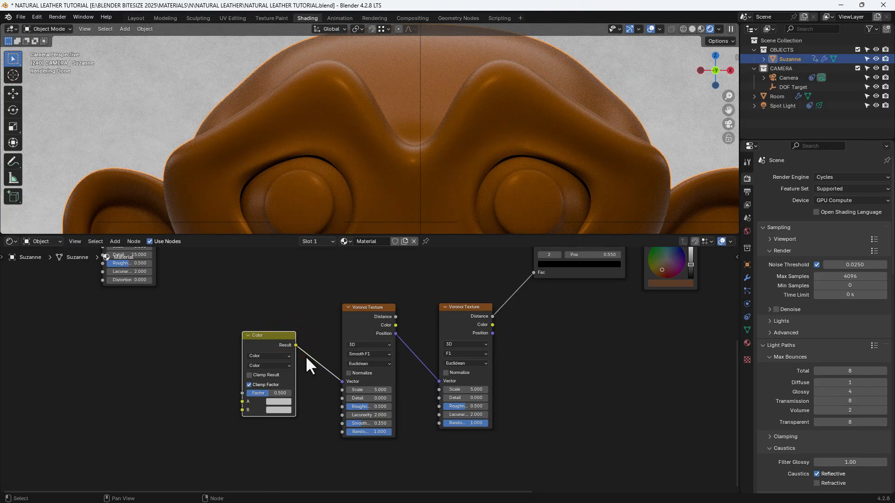
- Set the new color node's blending mode to Mix and its Factor to 0.9
{"action": "left_click", "coordinate": [281, 365]}
{"action": "left_click", "coordinate": [260, 385]}
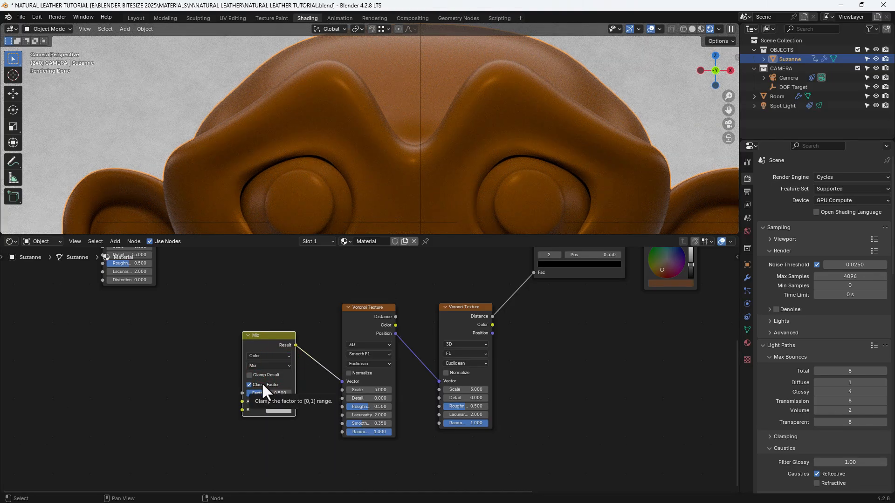
{"action": "left_click", "coordinate": [274, 394]}
{"action": "type", "text": "0.9"}
{"action": "key", "text": "Return"}
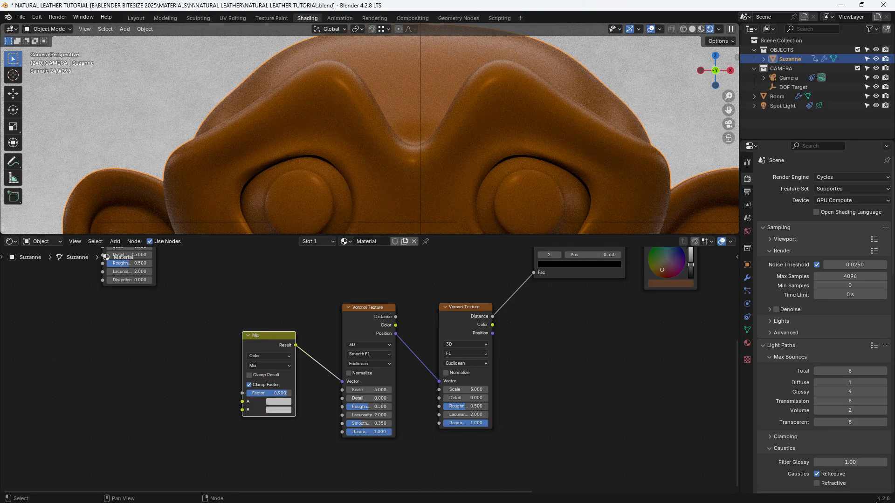
- Add a Noise Texture node before the new Mix node and connect its Color output to the Mix node's A input
{"action": "middle_click_drag", "start_coordinate": [151, 366], "coordinate": [201, 367]}
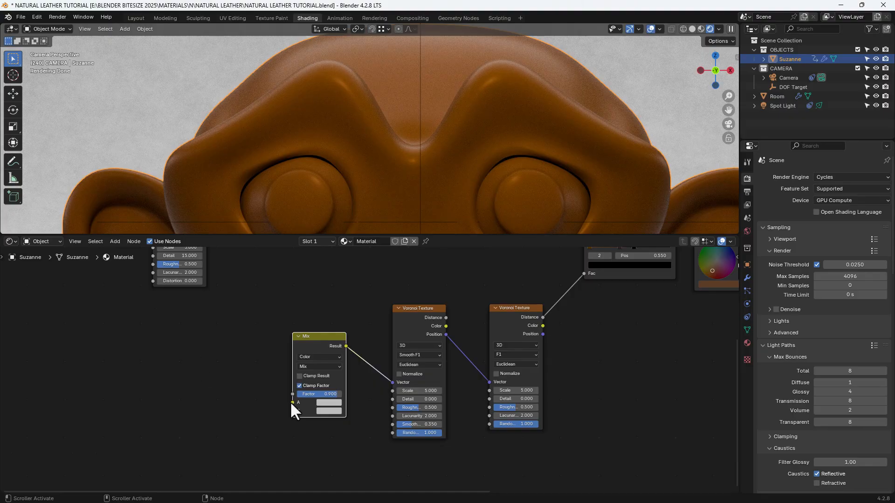
{"action": "left_click_drag", "start_coordinate": [292, 402], "coordinate": [267, 377]}
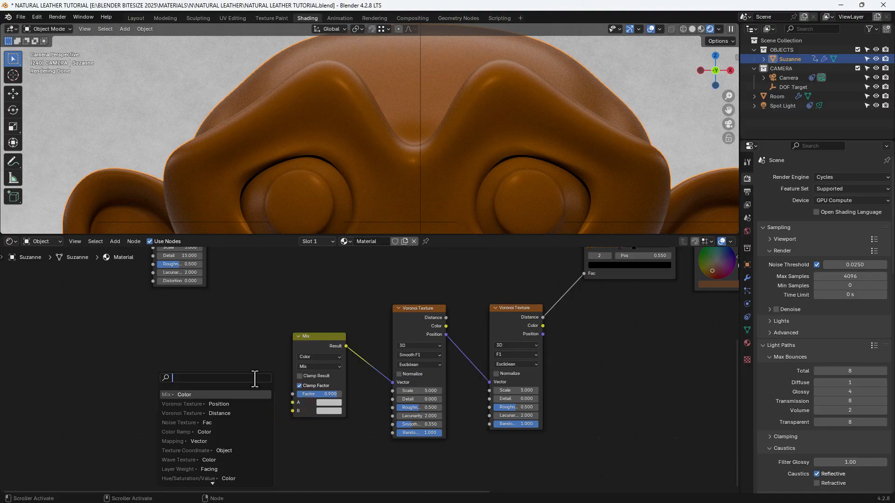
{"action": "type", "text": "NOIS"}
{"action": "key", "text": "Return"}
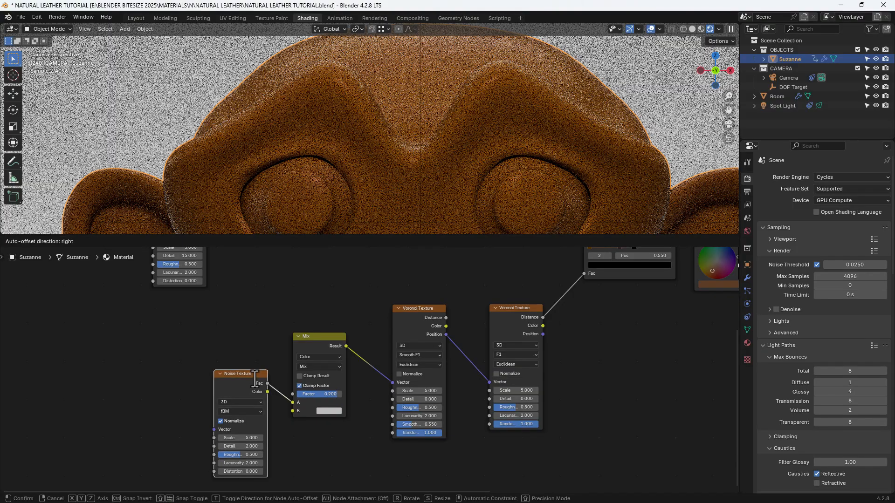
{"action": "left_click", "coordinate": [232, 323]}
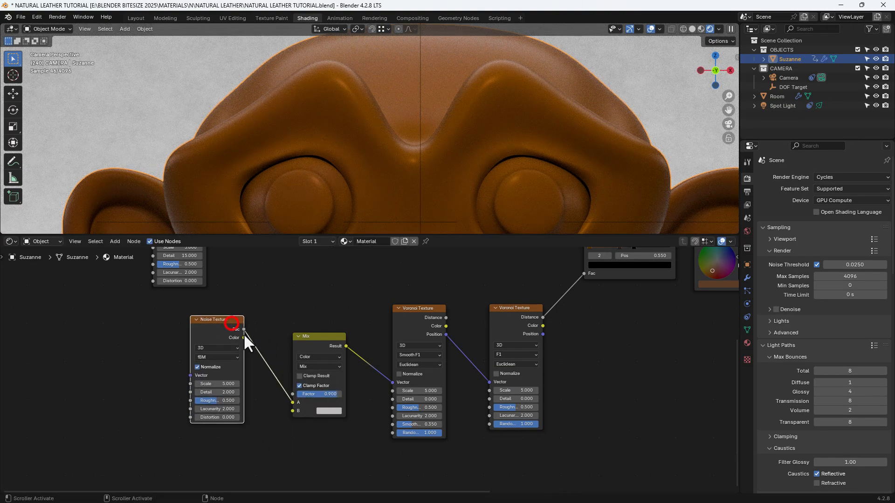
{"action": "left_click_drag", "start_coordinate": [245, 337], "coordinate": [292, 404]}
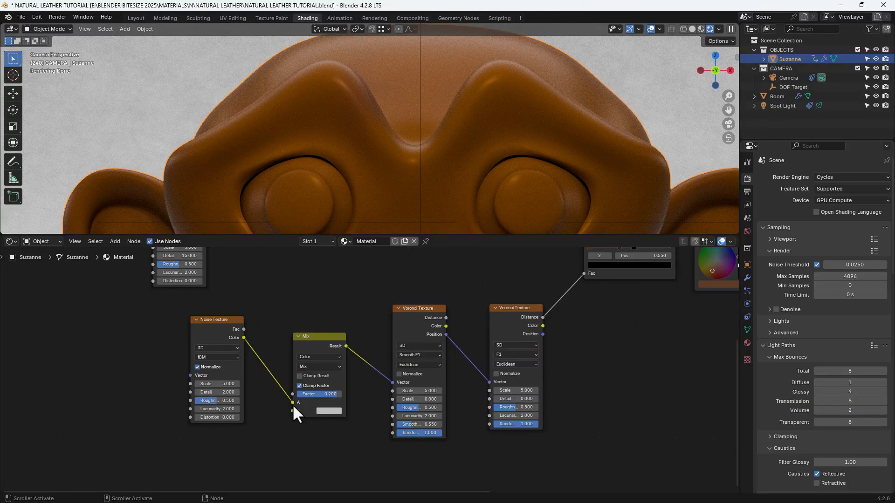
- Set the new Noise Texture's Scale to 10 and Detail to 15
{"action": "left_click", "coordinate": [215, 384]}
{"action": "type", "text": "10"}
{"action": "key", "text": "Tab"}
{"action": "type", "text": "15"}
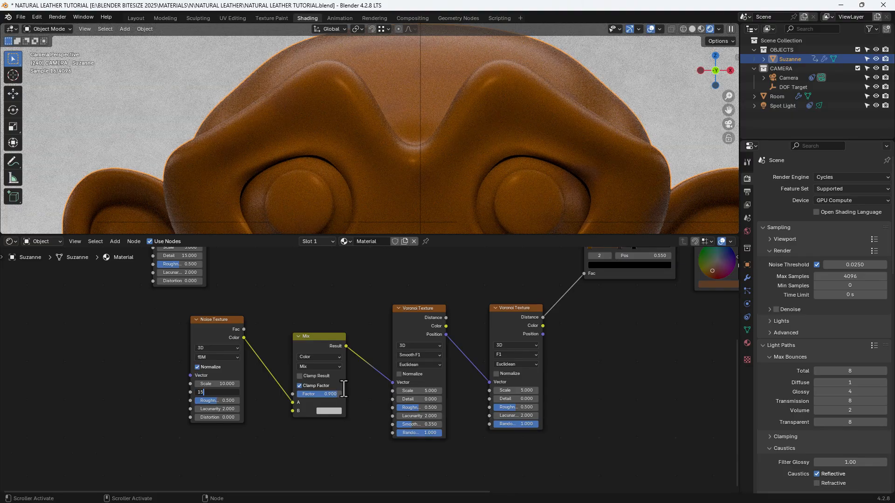
{"action": "key", "text": "Return"}
- Add a Texture Coordinate node with its Object output feeding the new Noise Texture's Vector input
{"action": "left_click_drag", "start_coordinate": [190, 375], "coordinate": [100, 376]}
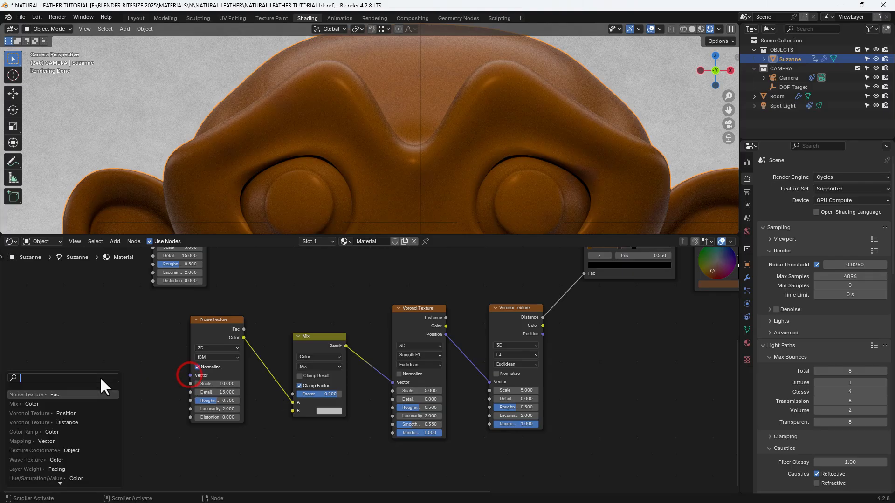
{"action": "type", "text": "TEXTURE C"}
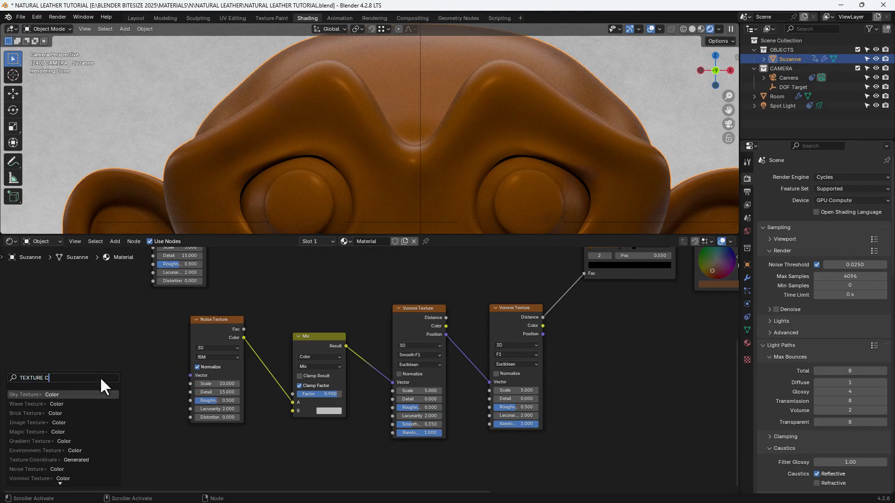
{"action": "type", "text": "OORD"}
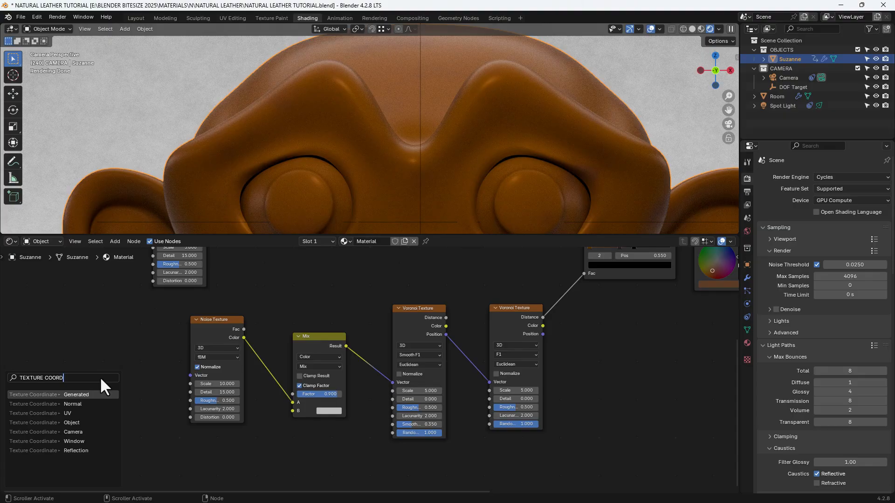
{"action": "key", "text": "Down"}
{"action": "key", "text": "Down"}
{"action": "key", "text": "Down"}
{"action": "key", "text": "Return"}
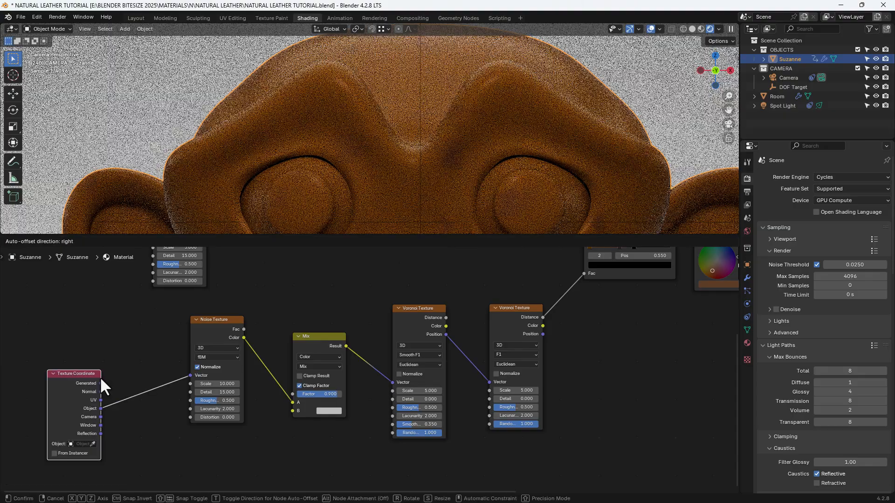
{"action": "left_click", "coordinate": [106, 361]}
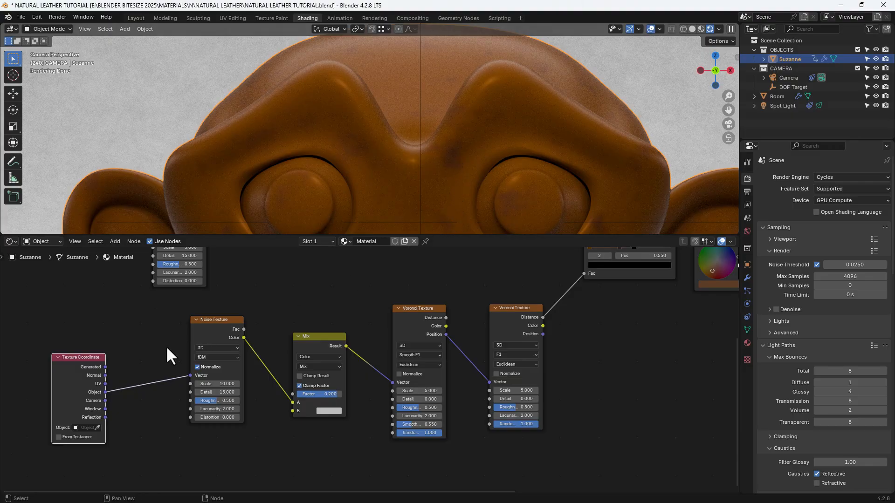
- Connect the Texture Coordinate's Object output to the original Noise Texture's Vector input and to the new Mix node's B input
{"action": "scroll", "coordinate": [157, 340], "scroll_direction": "down", "scroll_amount": 1}
{"action": "middle_click_drag", "start_coordinate": [157, 340], "coordinate": [167, 401]}
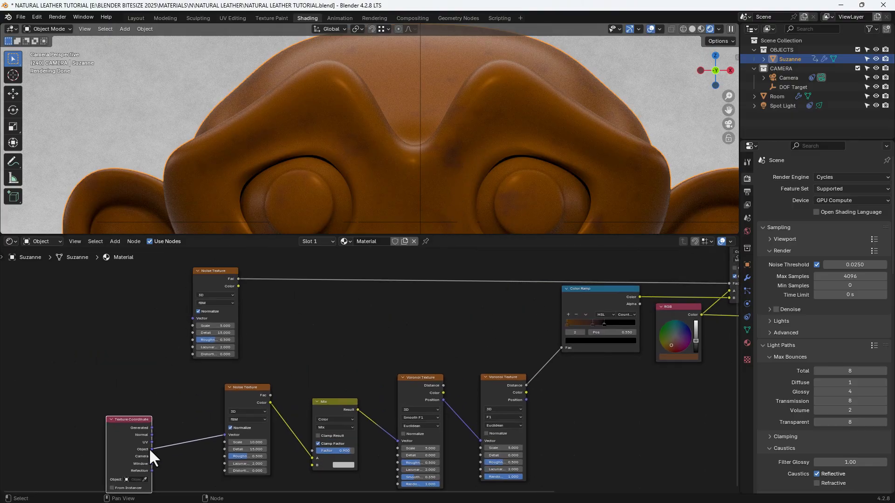
{"action": "left_click_drag", "start_coordinate": [152, 449], "coordinate": [189, 319]}
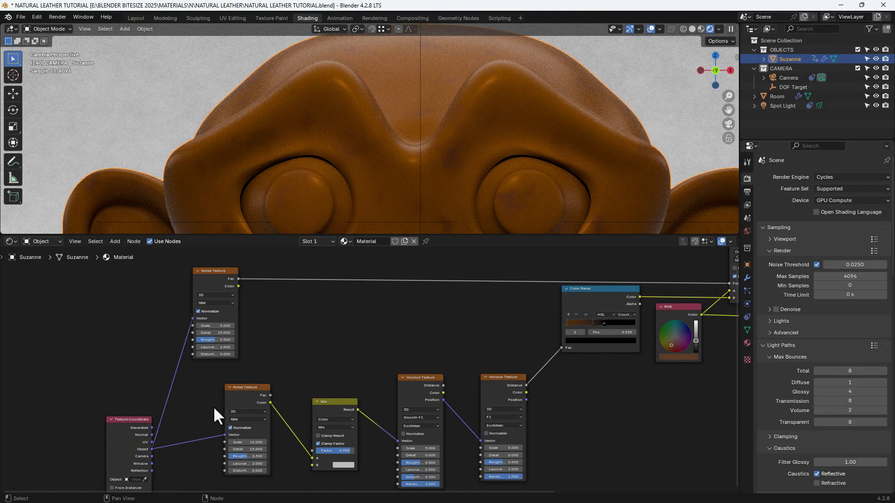
{"action": "middle_click_drag", "start_coordinate": [207, 412], "coordinate": [202, 374]}
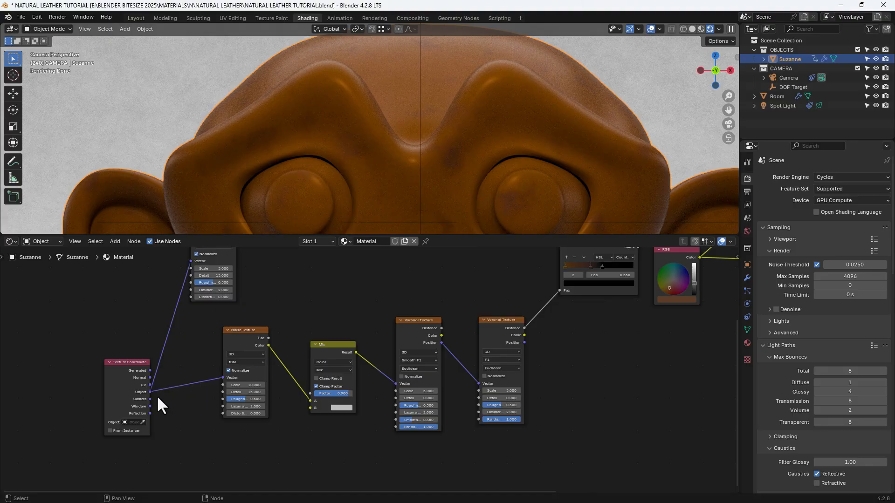
{"action": "left_click_drag", "start_coordinate": [150, 392], "coordinate": [310, 408]}
- Move the lower Noise Texture and both Voronoi Texture nodes closer to the Mix node between them
{"action": "left_click_drag", "start_coordinate": [248, 337], "coordinate": [271, 313]}
{"action": "left_click_drag", "start_coordinate": [406, 321], "coordinate": [379, 323]}
{"action": "left_click_drag", "start_coordinate": [493, 336], "coordinate": [443, 338]}
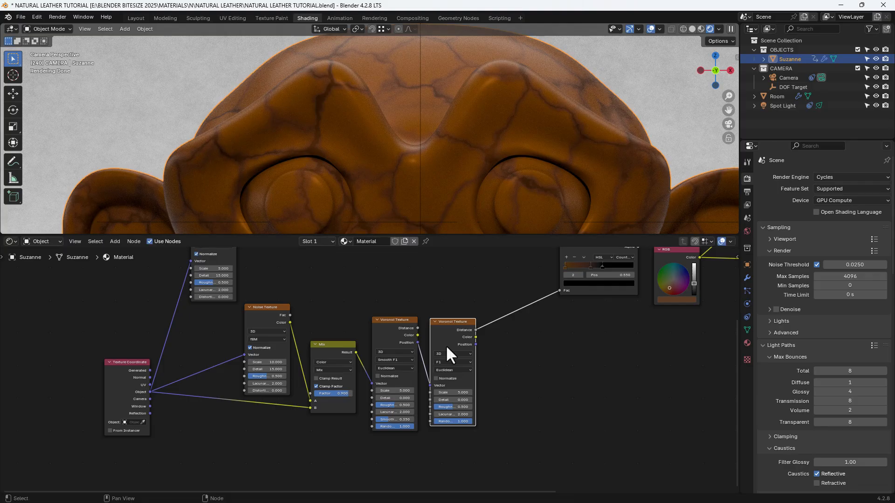
- Add a Math node below the first-stage Mix node and set its operation to Power
{"action": "middle_click_drag", "start_coordinate": [345, 461], "coordinate": [344, 413]}
{"action": "key", "text": "shift+a"}
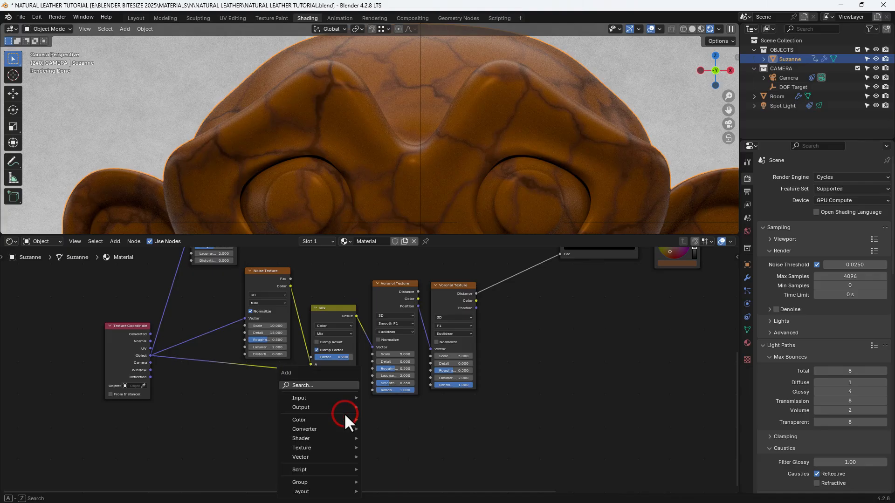
{"action": "left_click", "coordinate": [323, 385]}
{"action": "type", "text": "MATH"}
{"action": "key", "text": "Return"}
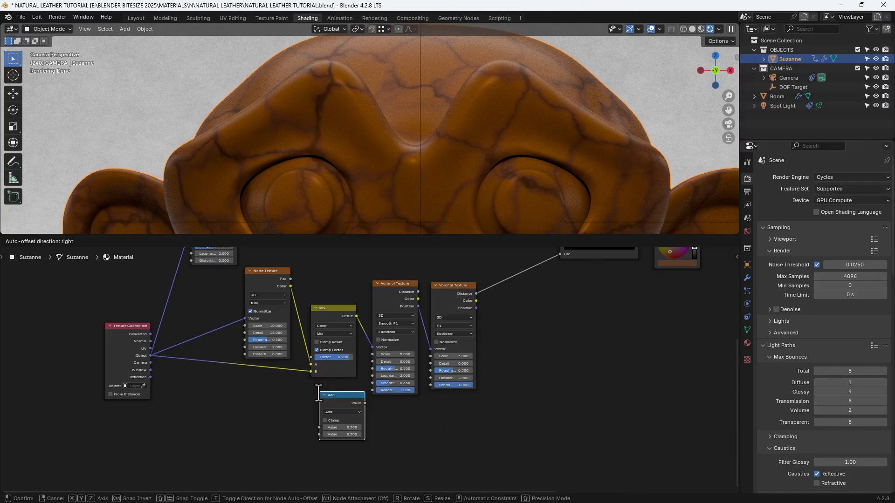
{"action": "left_click", "coordinate": [287, 400]}
{"action": "left_click", "coordinate": [320, 420]}
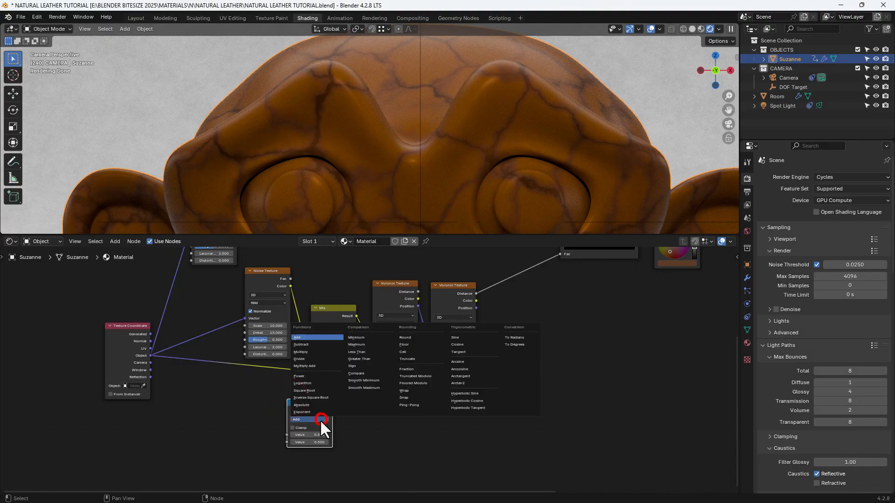
{"action": "left_click", "coordinate": [313, 376]}
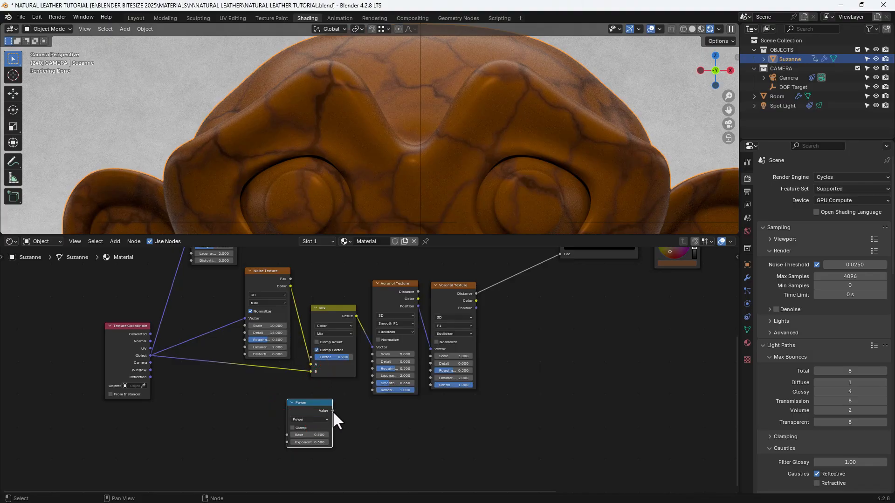
- Connect the Power node's Value to both Voronoi Textures' Scale inputs, and set its Base to 16 and Exponent to 1.65
{"action": "left_click_drag", "start_coordinate": [333, 411], "coordinate": [368, 356]}
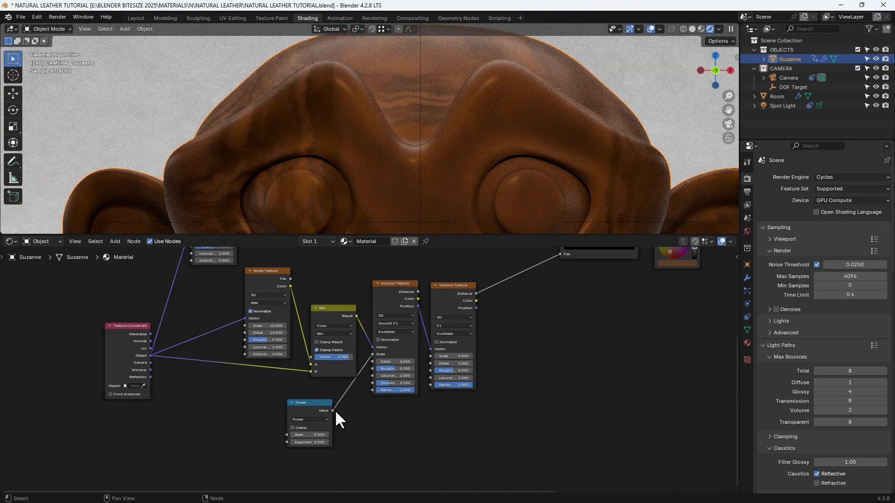
{"action": "left_click_drag", "start_coordinate": [333, 411], "coordinate": [426, 355]}
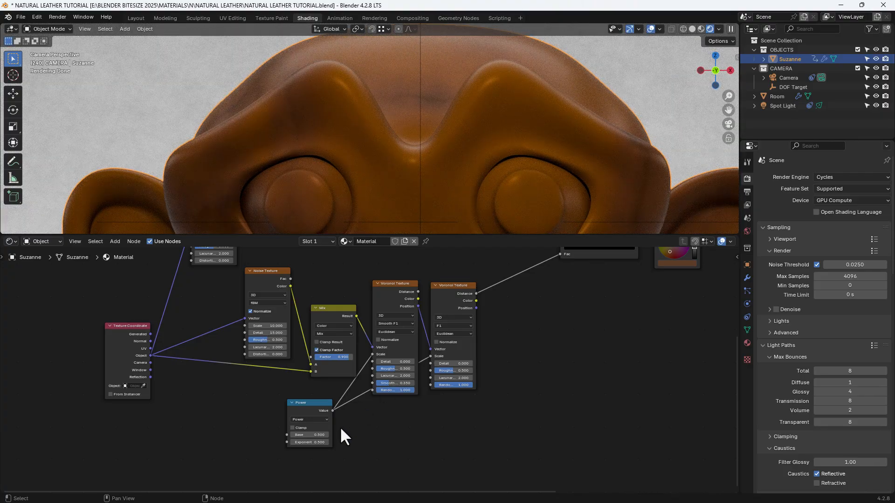
{"action": "left_click", "coordinate": [310, 435]}
{"action": "type", "text": "16"}
{"action": "key", "text": "Tab"}
{"action": "type", "text": "1.65"}
{"action": "key", "text": "Return"}
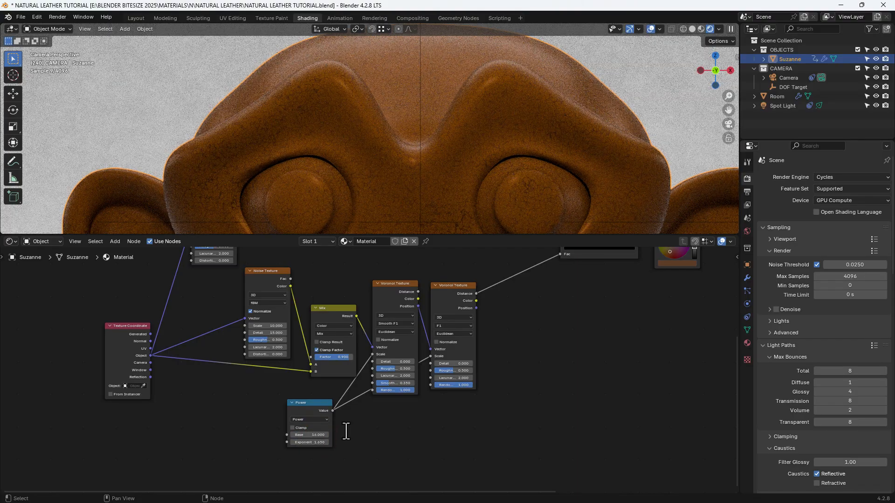
{"action": "scroll", "coordinate": [393, 193], "scroll_direction": "up", "scroll_amount": 6}
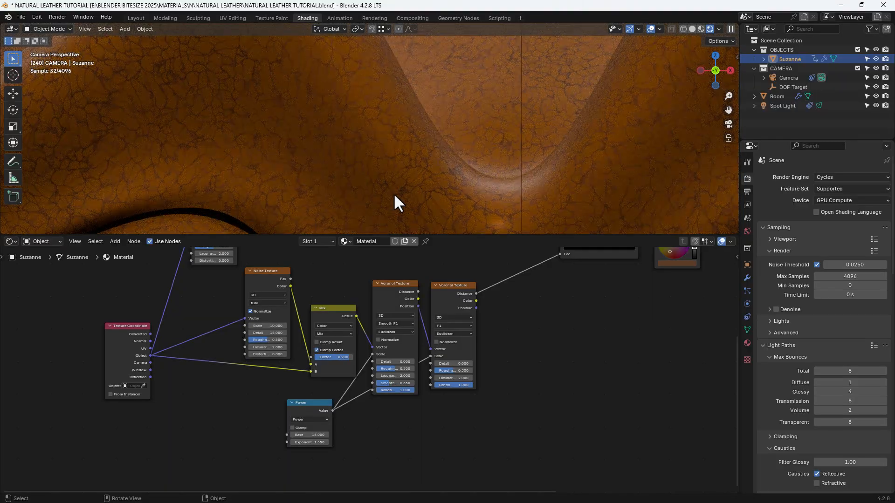
{"action": "scroll", "coordinate": [394, 194], "scroll_direction": "down", "scroll_amount": 5}
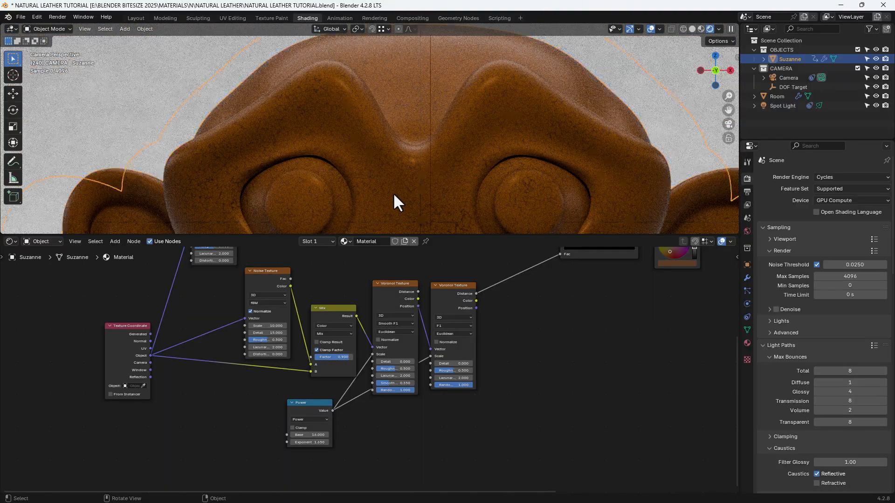
- Move the upper Noise Texture up and enclose the lower Noise, Mix, Power and both Voronoi nodes in a frame labelled GRAIN PATTERN
{"action": "middle_click_drag", "start_coordinate": [514, 335], "coordinate": [485, 355]}
{"action": "scroll", "coordinate": [485, 356], "scroll_direction": "down", "scroll_amount": 3}
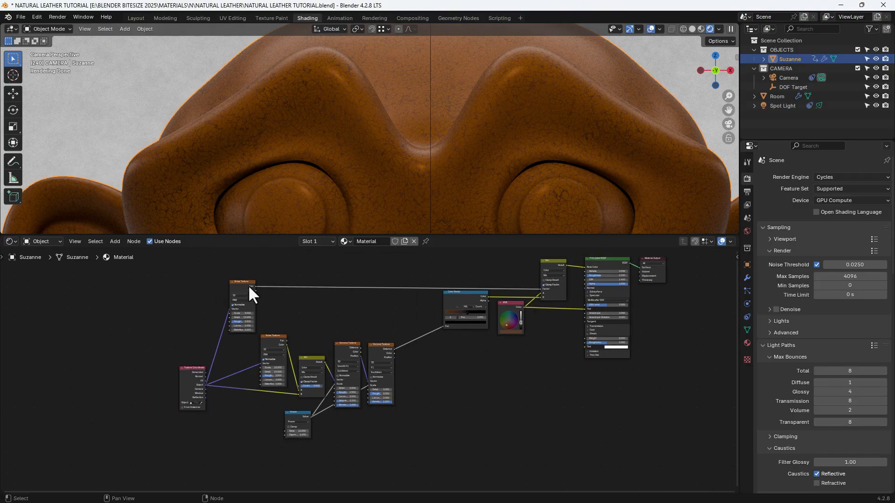
{"action": "left_click_drag", "start_coordinate": [250, 290], "coordinate": [247, 278]}
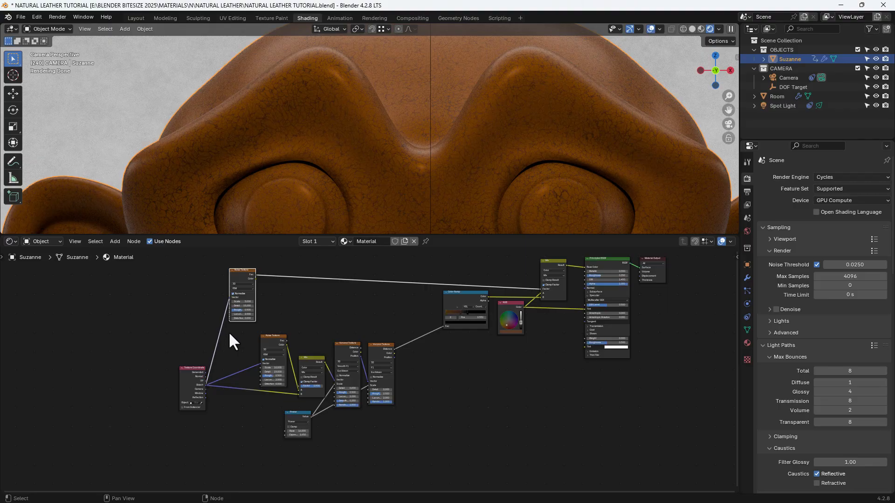
{"action": "left_click_drag", "start_coordinate": [228, 331], "coordinate": [406, 442]}
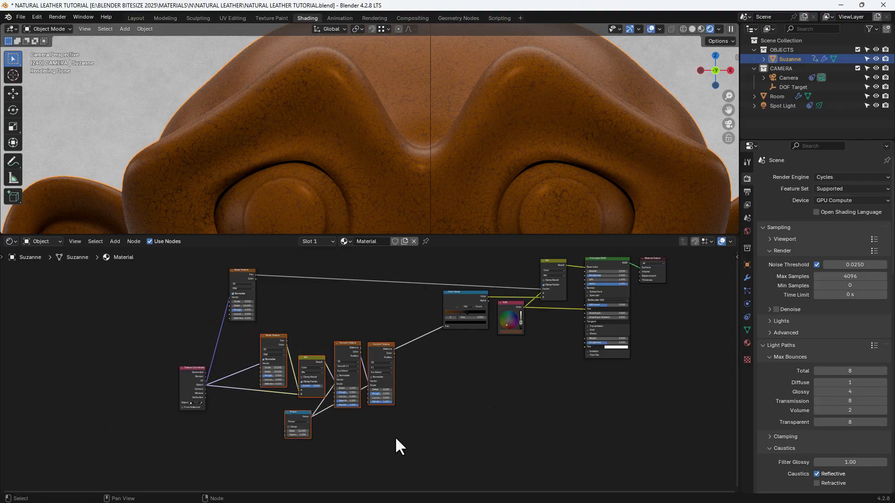
{"action": "key", "text": "ctrl+j"}
{"action": "key", "text": "n"}
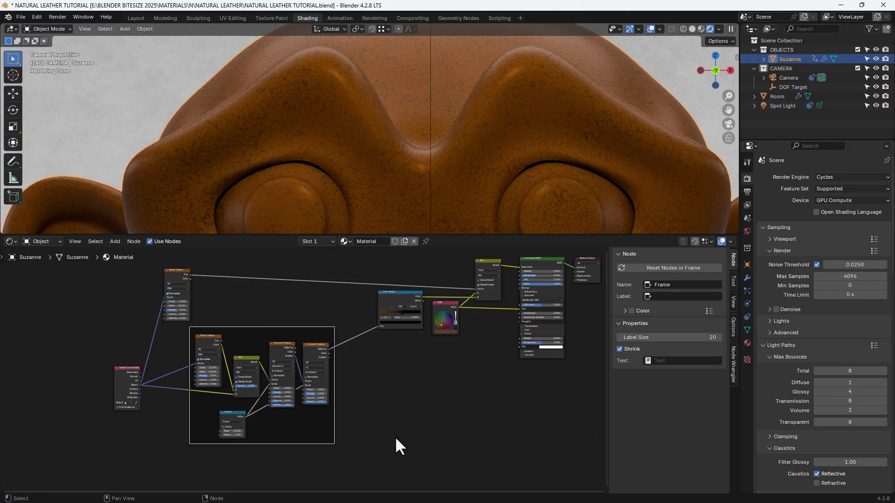
{"action": "left_click", "coordinate": [662, 296]}
{"action": "type", "text": "GRAIN PATTERN"}
{"action": "key", "text": "Return"}
{"action": "key", "text": "n"}
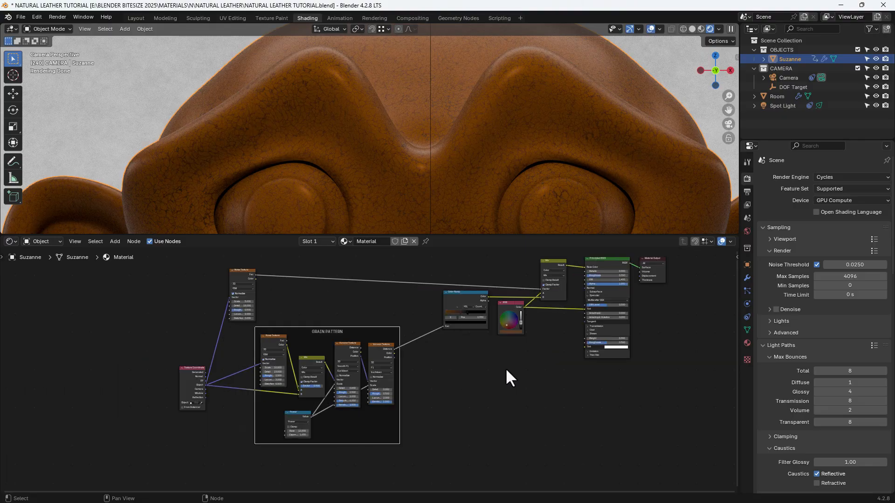
- Move the GRAIN PATTERN frame, the upper Noise Texture and the Texture Coordinate node closer to the Color Ramp
{"action": "scroll", "coordinate": [506, 368], "scroll_direction": "up", "scroll_amount": 1}
{"action": "left_click_drag", "start_coordinate": [362, 325], "coordinate": [401, 319]}
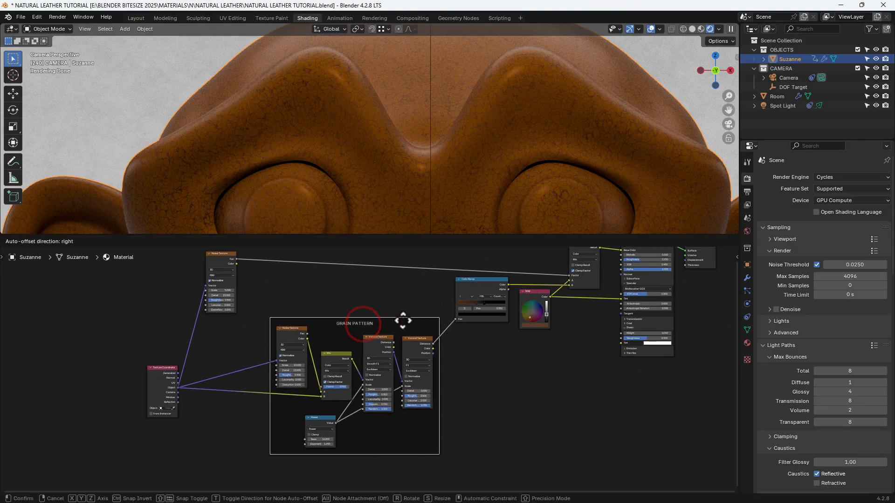
{"action": "left_click_drag", "start_coordinate": [216, 256], "coordinate": [292, 253]}
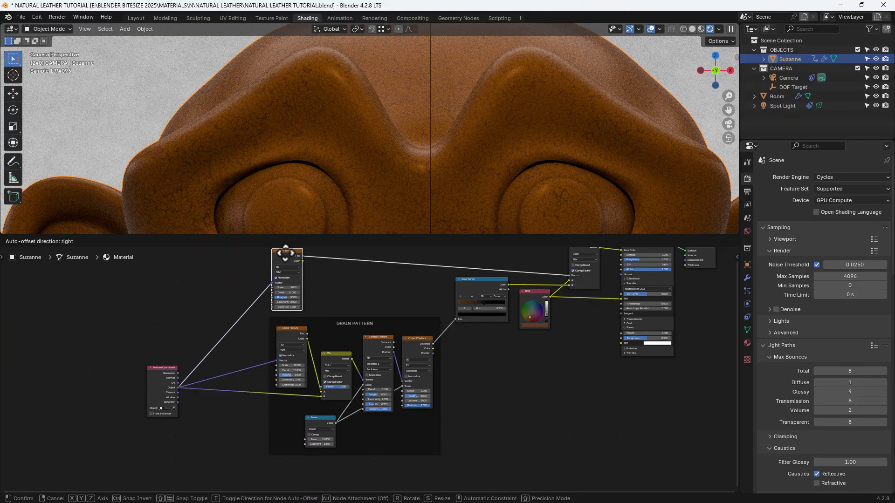
{"action": "left_click", "coordinate": [172, 366]}
{"action": "left_click_drag", "start_coordinate": [172, 366], "coordinate": [234, 366]}
- Add a second Color Ramp below the existing one and feed its Fac from the last Voronoi Texture's Distance output
{"action": "middle_click_drag", "start_coordinate": [597, 388], "coordinate": [519, 390]}
{"action": "left_click", "coordinate": [464, 385]}
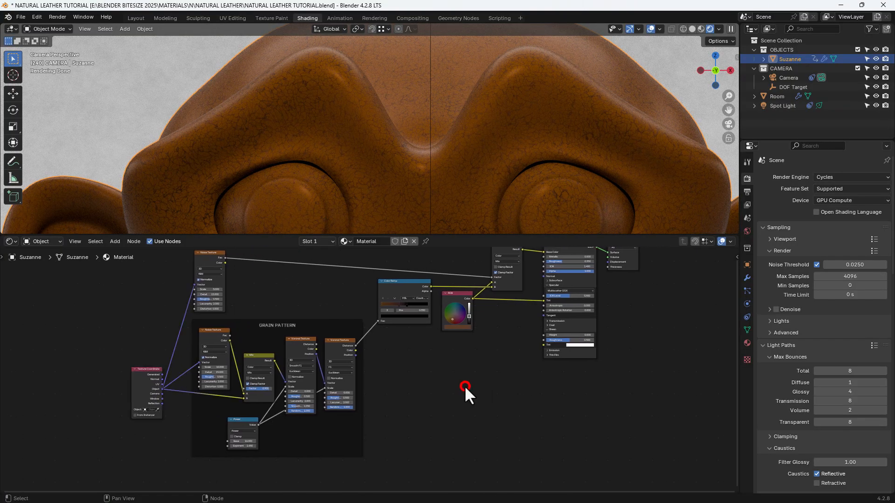
{"action": "key", "text": "shift+a"}
{"action": "left_click", "coordinate": [460, 375]}
{"action": "type", "text": "COLOR"}
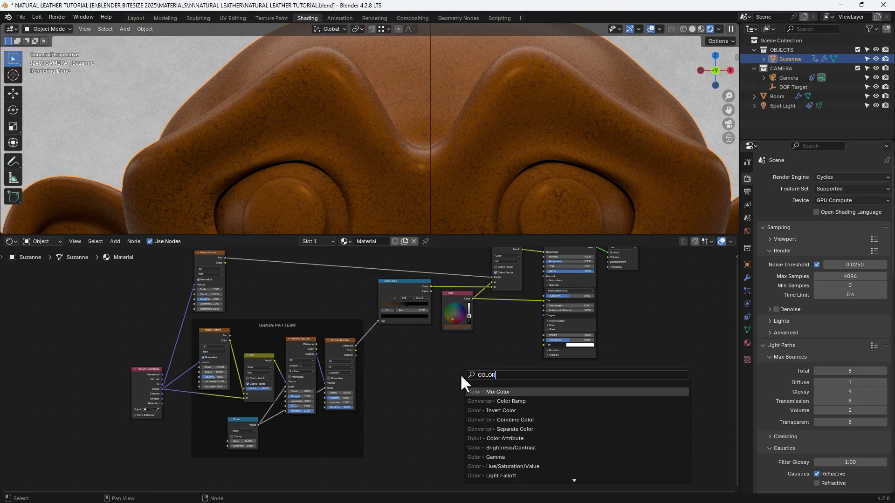
{"action": "key", "text": "Down"}
{"action": "key", "text": "Return"}
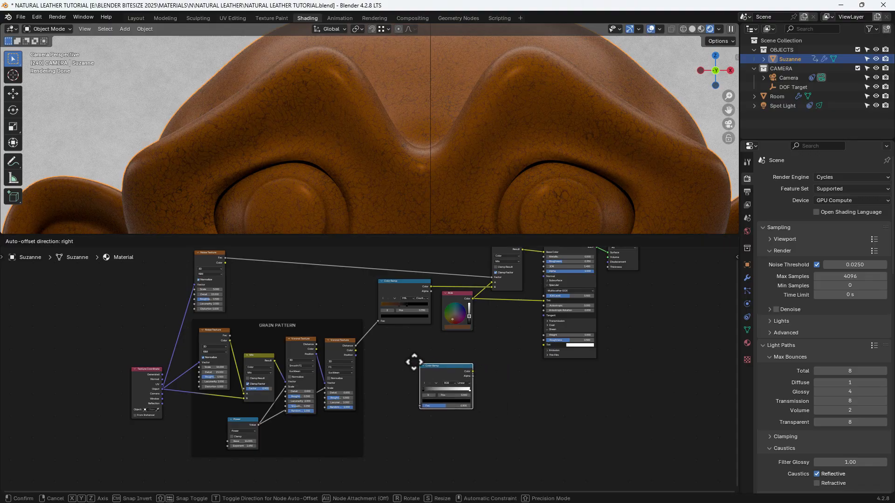
{"action": "left_click", "coordinate": [377, 344]}
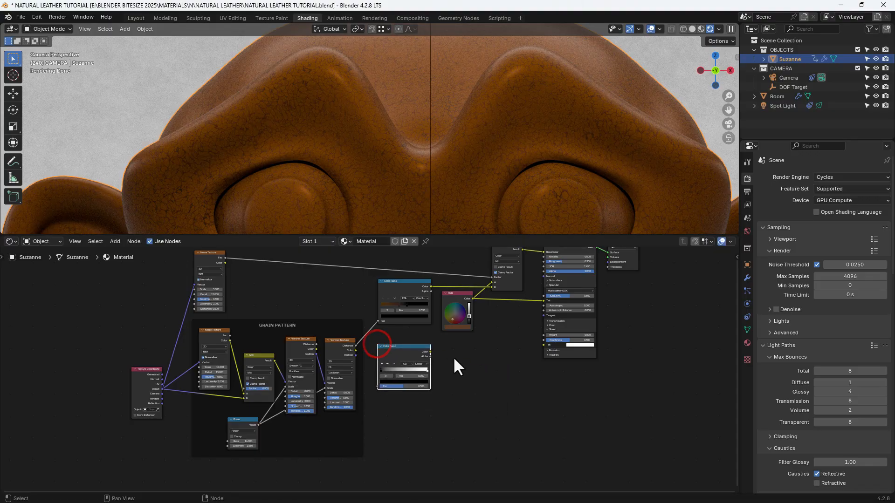
{"action": "scroll", "coordinate": [454, 360], "scroll_direction": "up", "scroll_amount": 3}
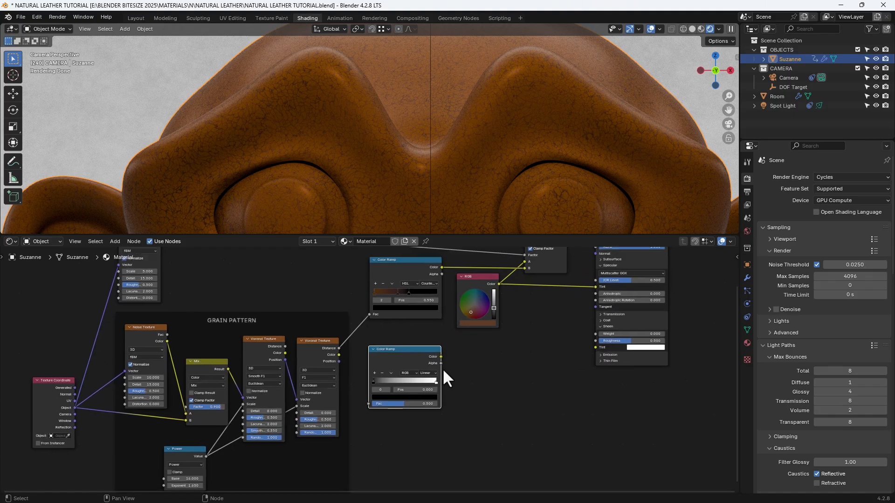
{"action": "left_click", "coordinate": [338, 350]}
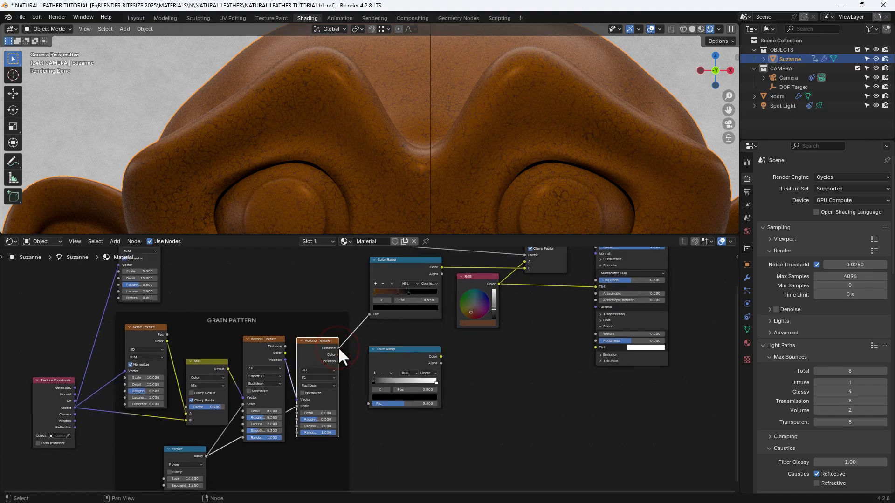
{"action": "left_click_drag", "start_coordinate": [339, 348], "coordinate": [368, 404]}
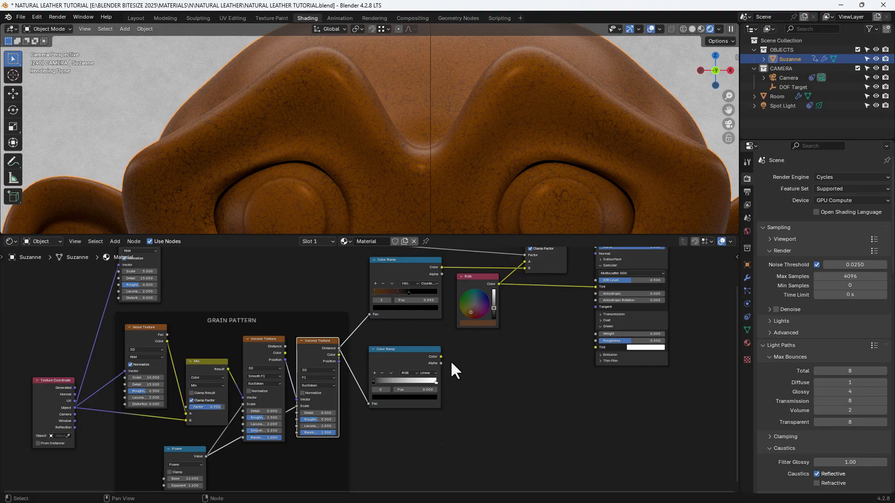
- Add a Bump node with the new Color Ramp's Color feeding its Height, and connect its Normal output to the Principled BSDF's Normal
{"action": "left_click_drag", "start_coordinate": [440, 357], "coordinate": [480, 361]}
{"action": "type", "text": "BU"}
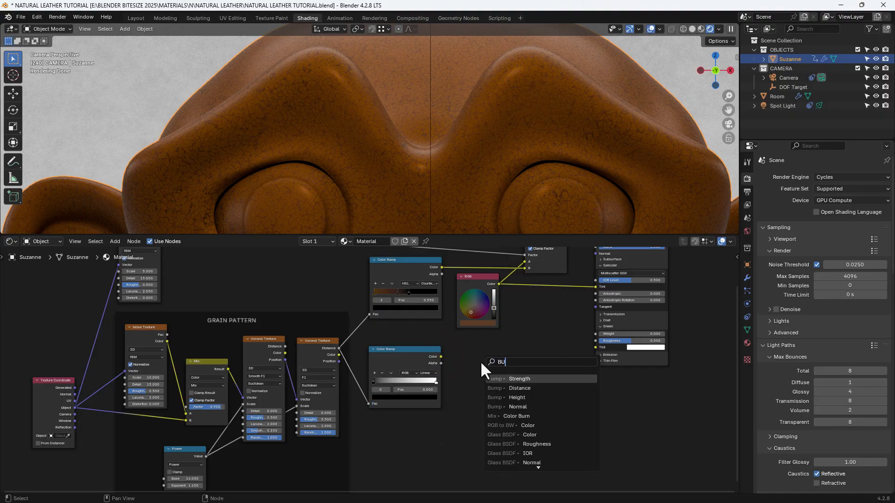
{"action": "type", "text": "MP"}
{"action": "key", "text": "Down"}
{"action": "key", "text": "Down"}
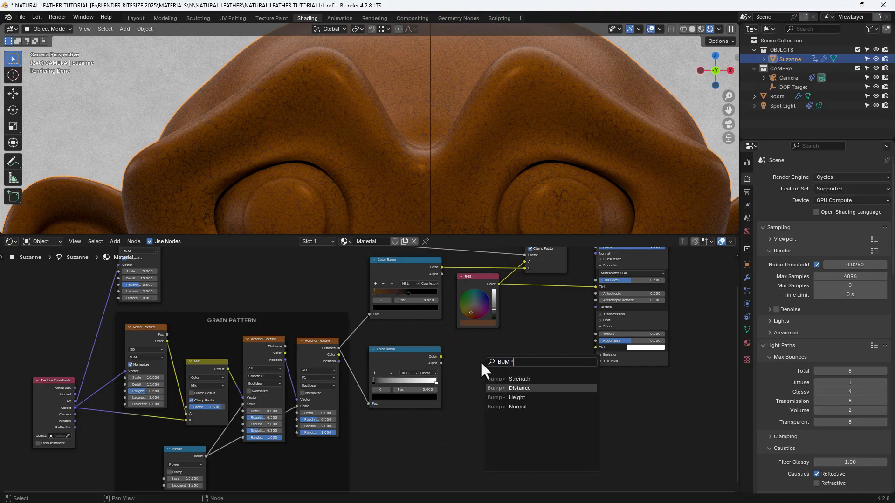
{"action": "key", "text": "Return"}
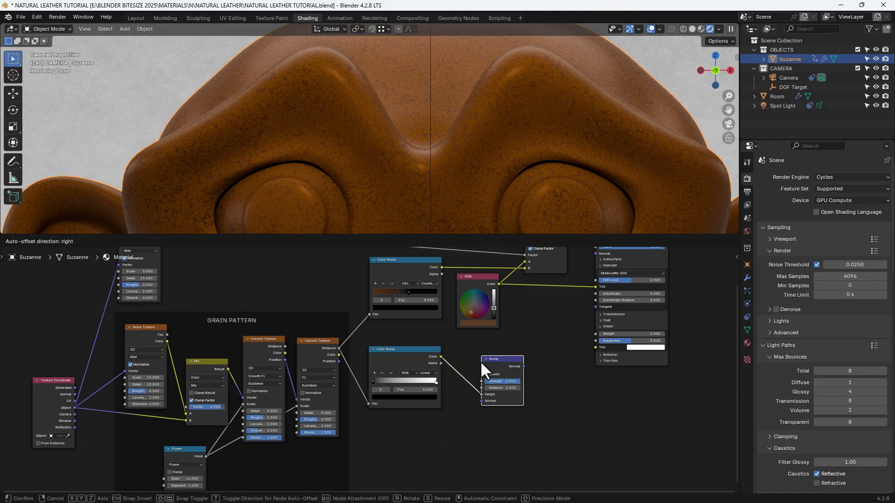
{"action": "left_click", "coordinate": [527, 350]}
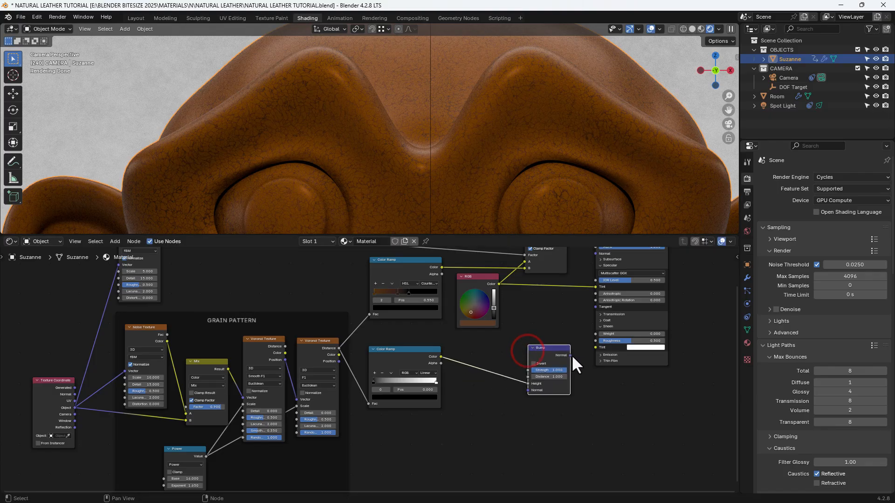
{"action": "left_click_drag", "start_coordinate": [570, 355], "coordinate": [590, 324]}
{"action": "middle_click_drag", "start_coordinate": [572, 426], "coordinate": [571, 400]}
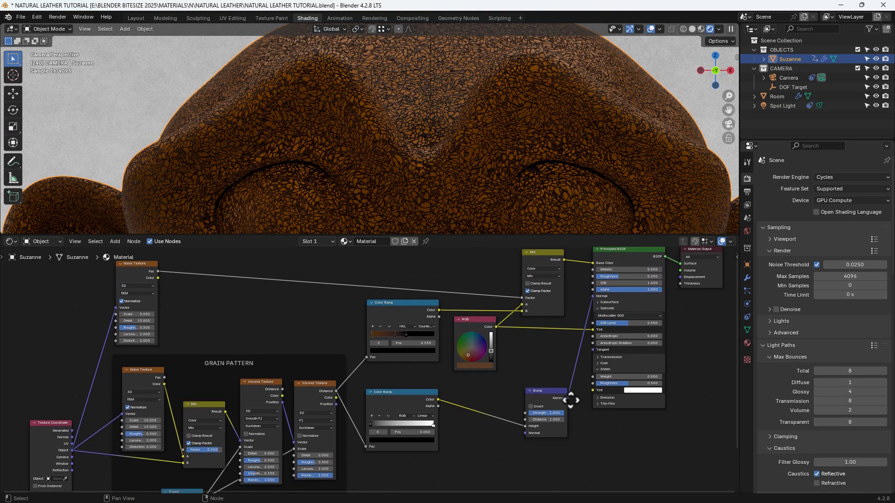
{"action": "scroll", "coordinate": [414, 111], "scroll_direction": "up", "scroll_amount": 4}
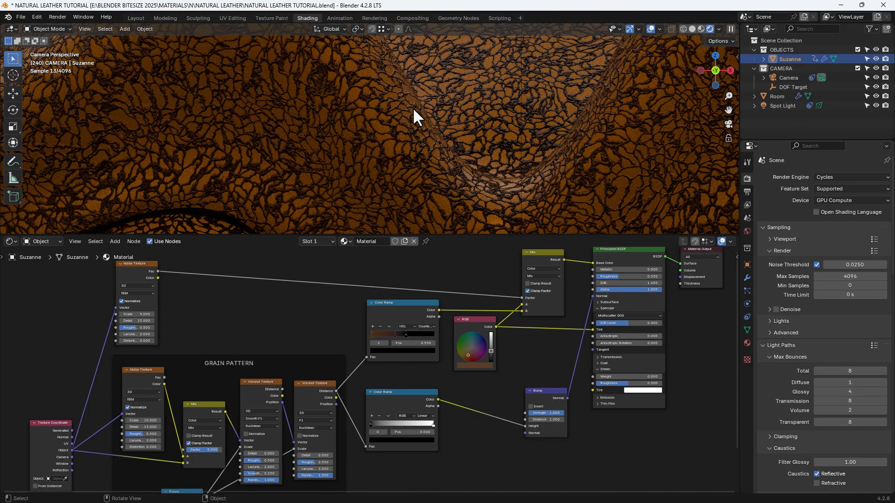
{"action": "scroll", "coordinate": [413, 108], "scroll_direction": "down", "scroll_amount": 4}
{"action": "scroll", "coordinate": [413, 108], "scroll_direction": "up", "scroll_amount": 4}
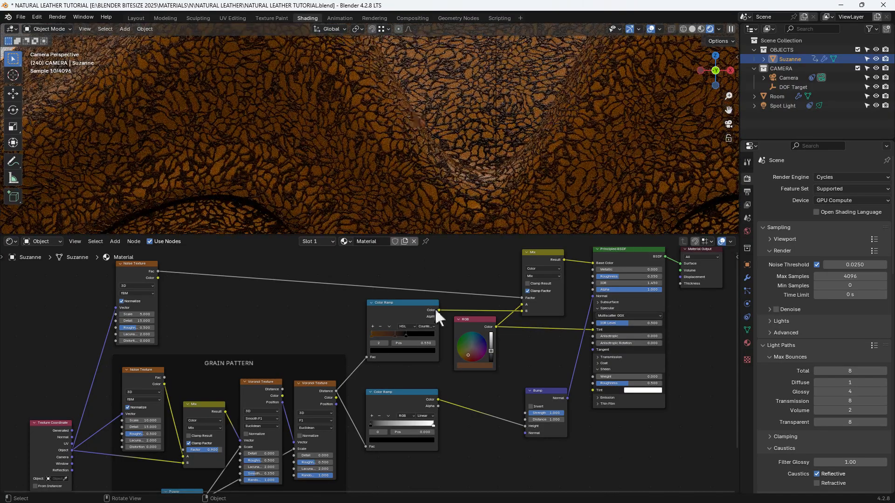
- Insert a Mix Color node on the link between the lower Color Ramp's Color output and the Bump node's Height
{"action": "middle_click_drag", "start_coordinate": [474, 427], "coordinate": [471, 410]}
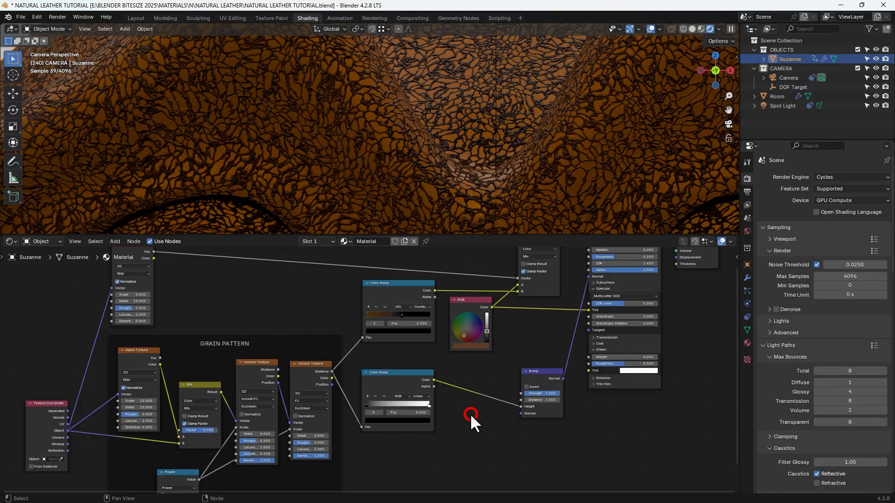
{"action": "key", "text": "shift+a"}
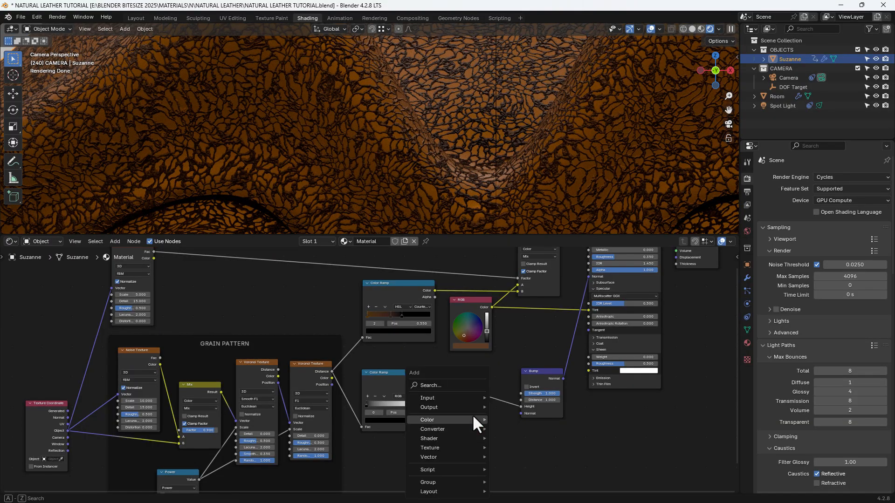
{"action": "left_click", "coordinate": [457, 387]}
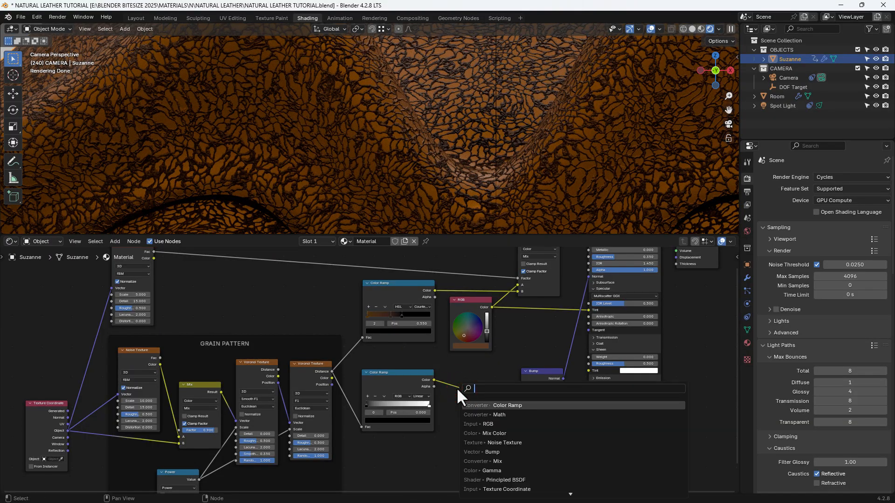
{"action": "type", "text": "MIX"}
{"action": "key", "text": "Down"}
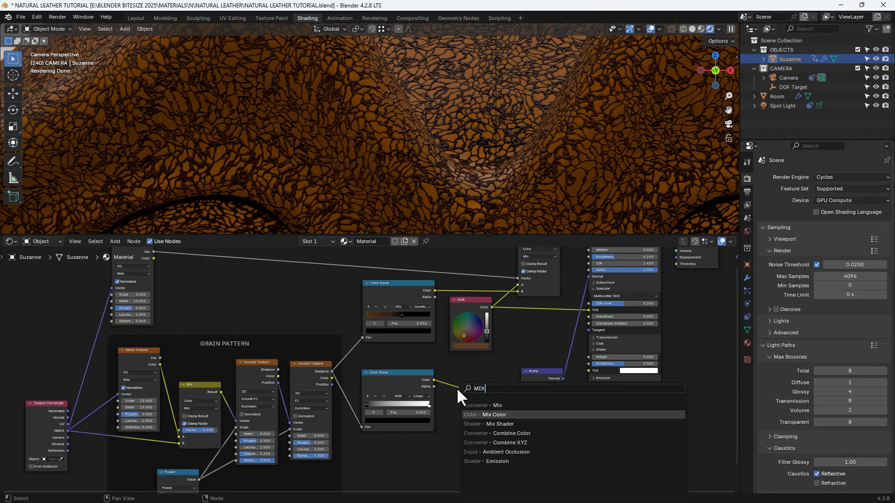
{"action": "key", "text": "Return"}
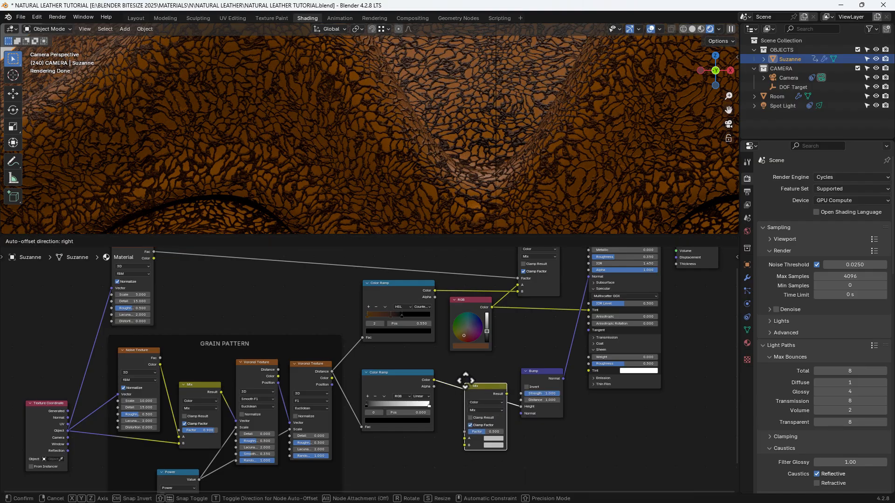
{"action": "left_click", "coordinate": [460, 375]}
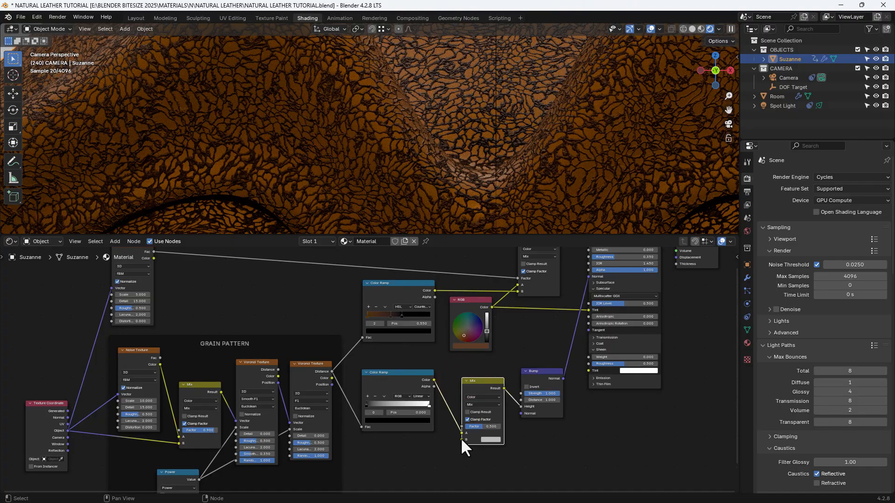
- Add a Noise Texture below the lower Color Ramp with its Color output feeding the new Mix node's B input
{"action": "left_click_drag", "start_coordinate": [461, 440], "coordinate": [437, 448]}
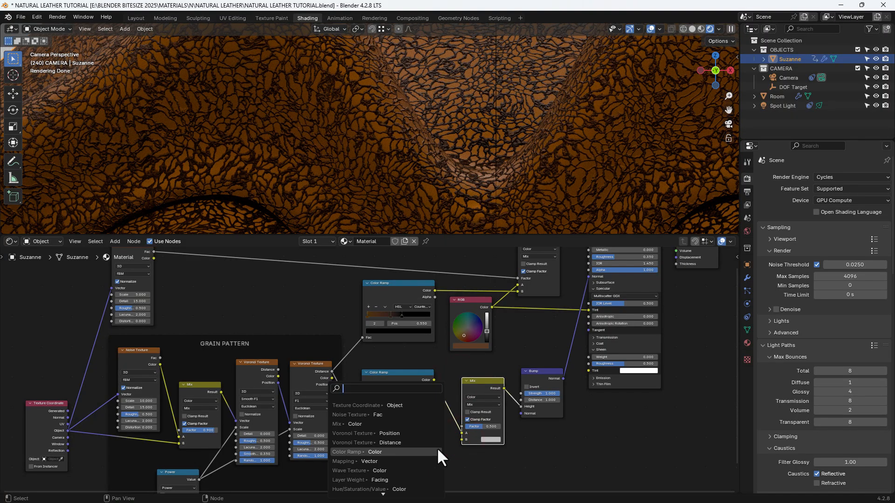
{"action": "type", "text": "NOISE"}
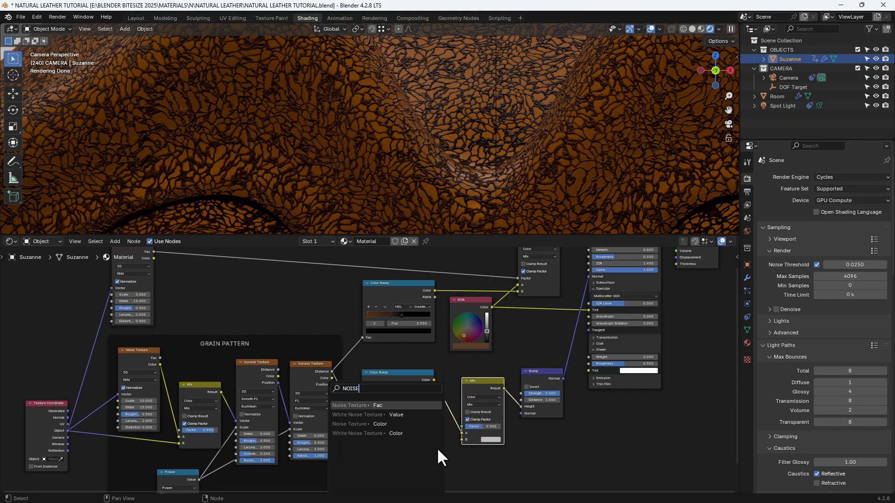
{"action": "key", "text": "Down"}
{"action": "key", "text": "Down"}
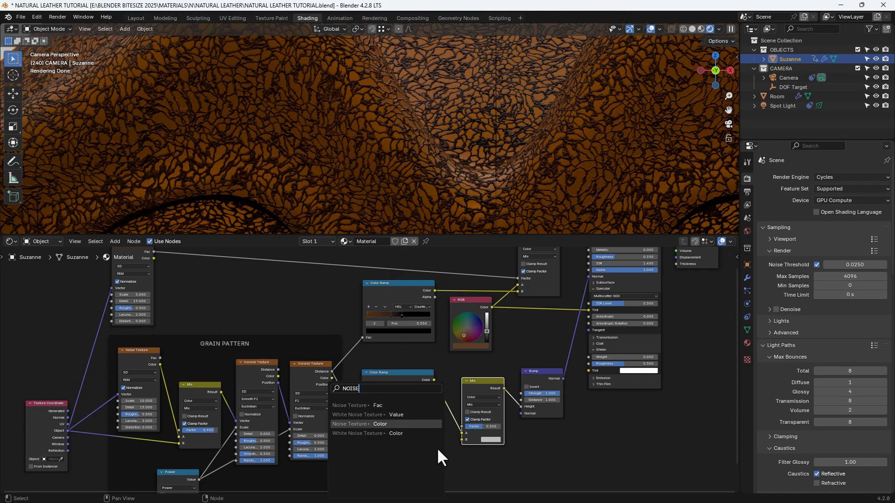
{"action": "key", "text": "Return"}
{"action": "left_click", "coordinate": [436, 444]}
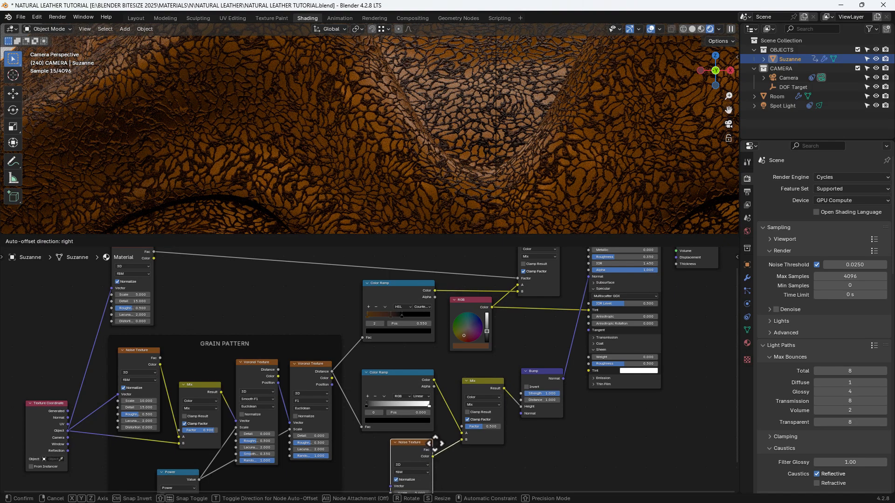
- Set the new Noise Texture's Scale to 2, Detail to 15 and Roughness to 1
{"action": "middle_click_drag", "start_coordinate": [473, 475], "coordinate": [473, 413]}
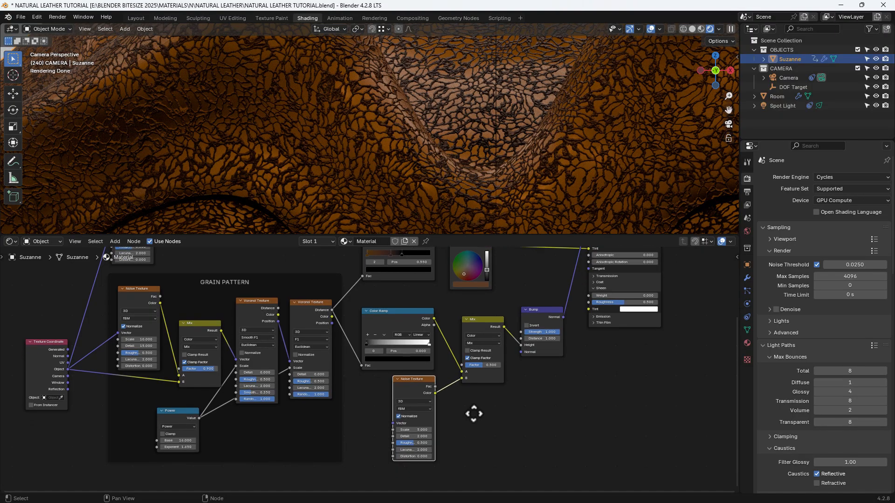
{"action": "left_click", "coordinate": [413, 430]}
{"action": "type", "text": "2"}
{"action": "key", "text": "Tab"}
{"action": "type", "text": "15"}
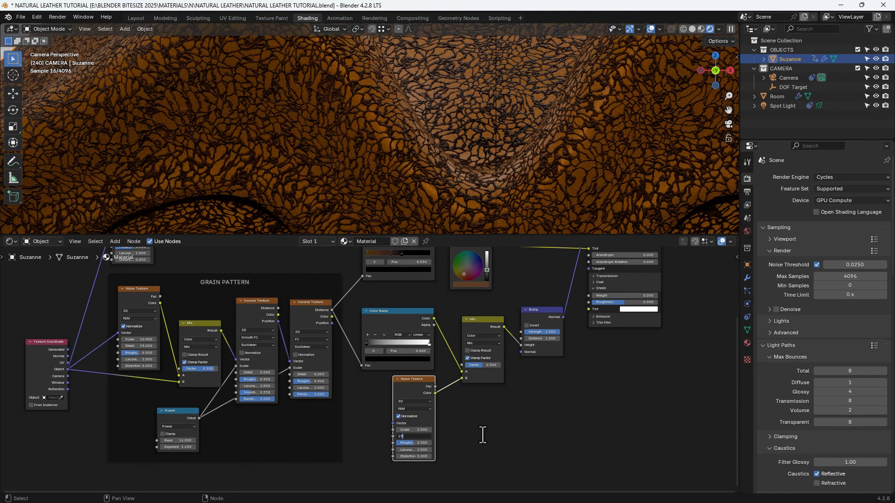
{"action": "key", "text": "Tab"}
{"action": "type", "text": "1"}
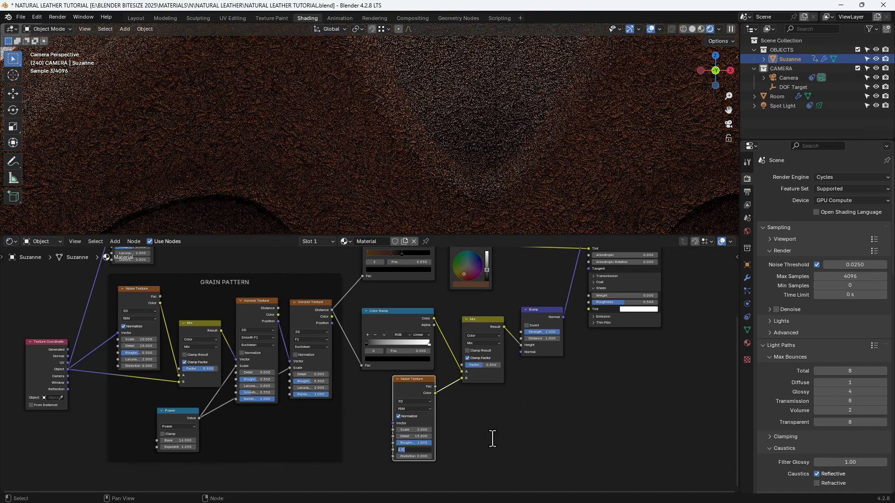
{"action": "left_click", "coordinate": [493, 437]}
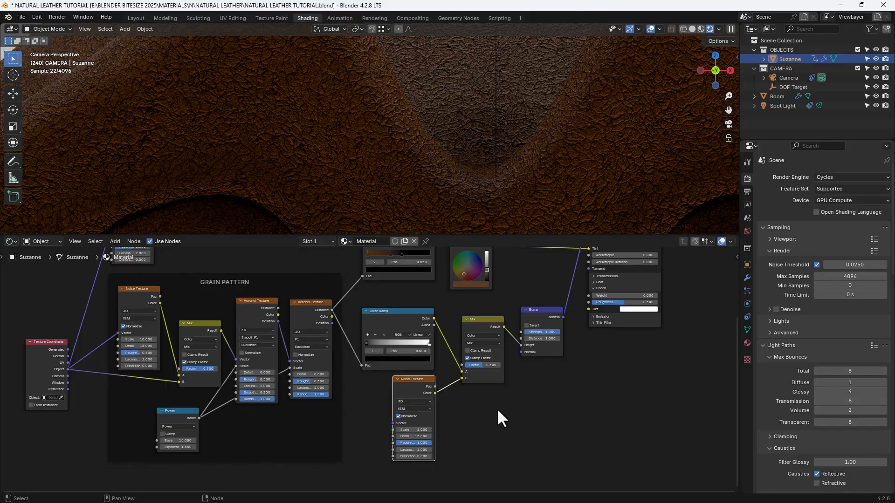
- Insert a Math node between the new Mix node and the Bump node's Height, and set its operation to Power
{"action": "middle_click_drag", "start_coordinate": [497, 408], "coordinate": [488, 445]}
{"action": "key", "text": "shift+a"}
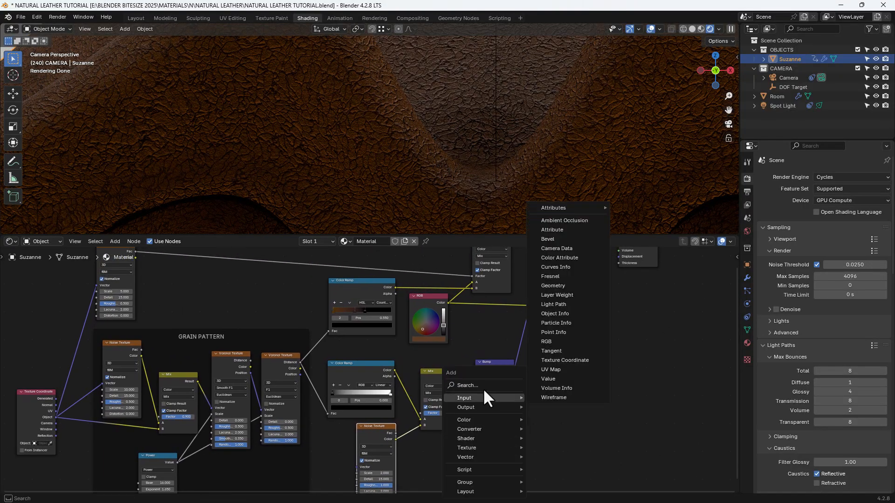
{"action": "left_click", "coordinate": [482, 388]}
{"action": "type", "text": "MATH"}
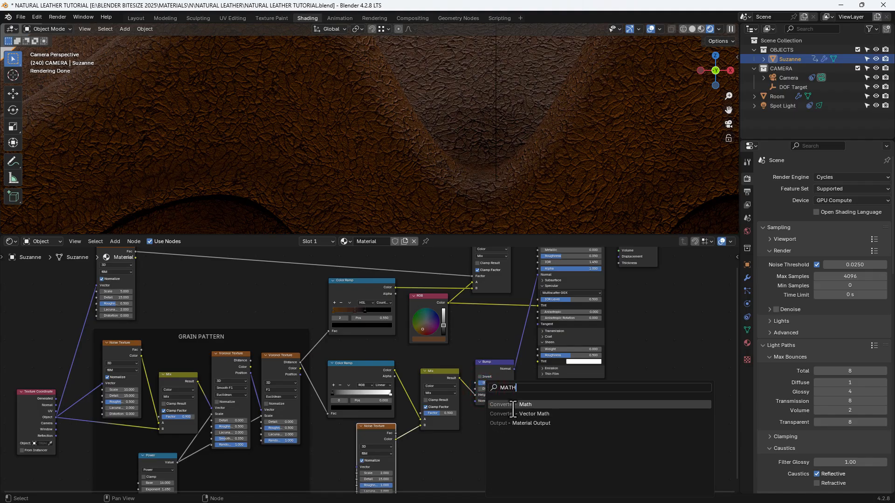
{"action": "left_click", "coordinate": [512, 407]}
{"action": "left_click", "coordinate": [464, 374]}
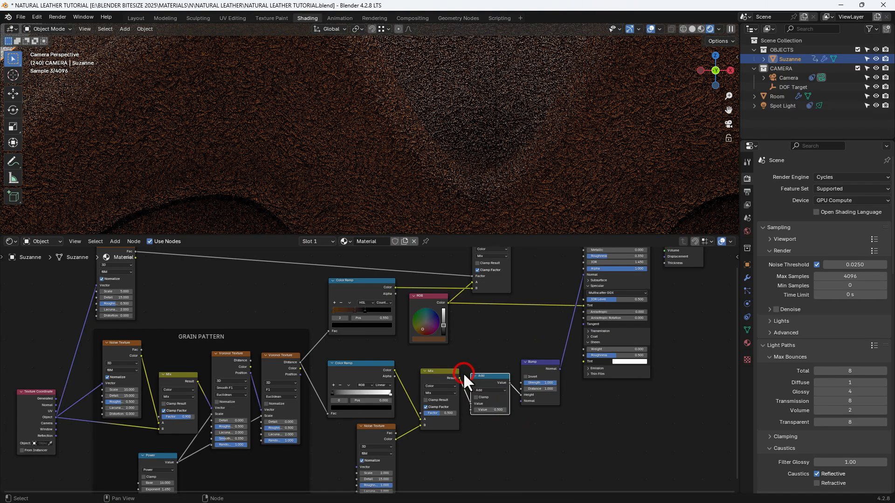
{"action": "left_click", "coordinate": [480, 389]}
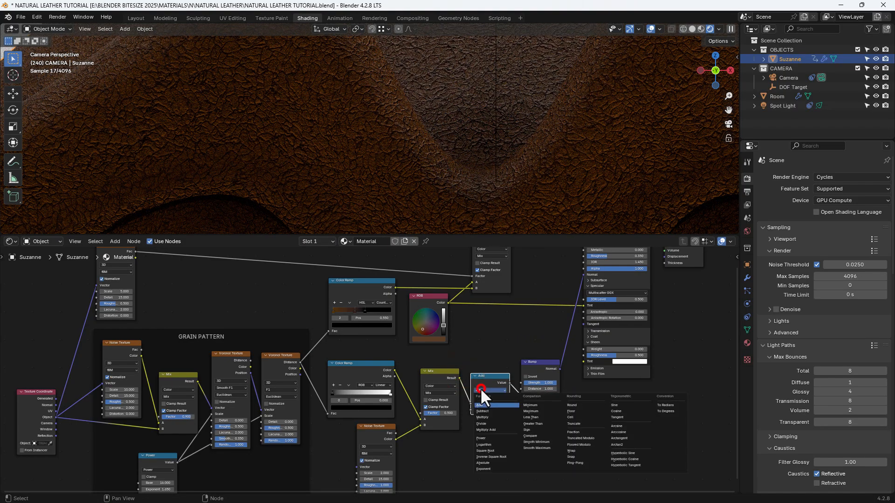
{"action": "left_click", "coordinate": [485, 437]}
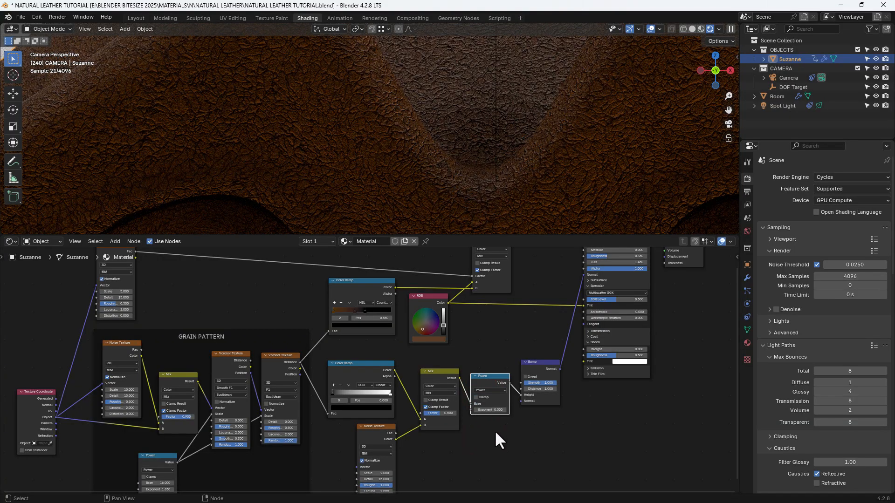
- Set the Exponent of the Power node feeding the Bump to 14.3
{"action": "scroll", "coordinate": [496, 432], "scroll_direction": "up", "scroll_amount": 1}
{"action": "scroll", "coordinate": [496, 431], "scroll_direction": "up", "scroll_amount": 1}
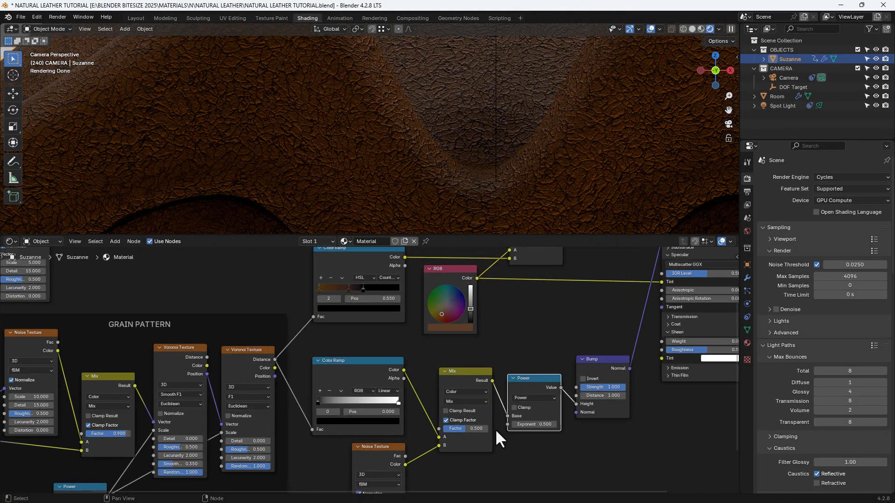
{"action": "scroll", "coordinate": [495, 429], "scroll_direction": "up", "scroll_amount": 1}
{"action": "left_click", "coordinate": [540, 430]}
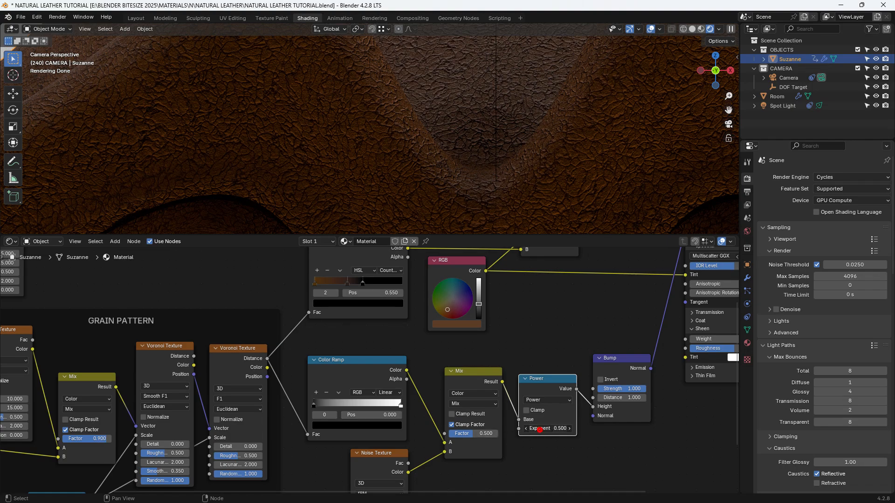
{"action": "type", "text": "14.63"}
{"action": "key", "text": "BackSpace"}
{"action": "key", "text": "BackSpace"}
{"action": "type", "text": "3"}
{"action": "key", "text": "Return"}
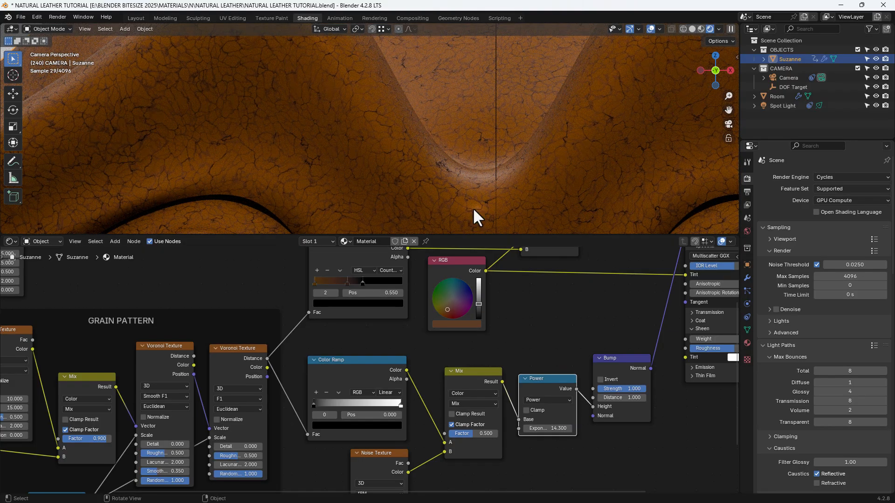
- Flip the lower Color Ramp so its gradient runs from white to black
{"action": "scroll", "coordinate": [445, 184], "scroll_direction": "up", "scroll_amount": 2}
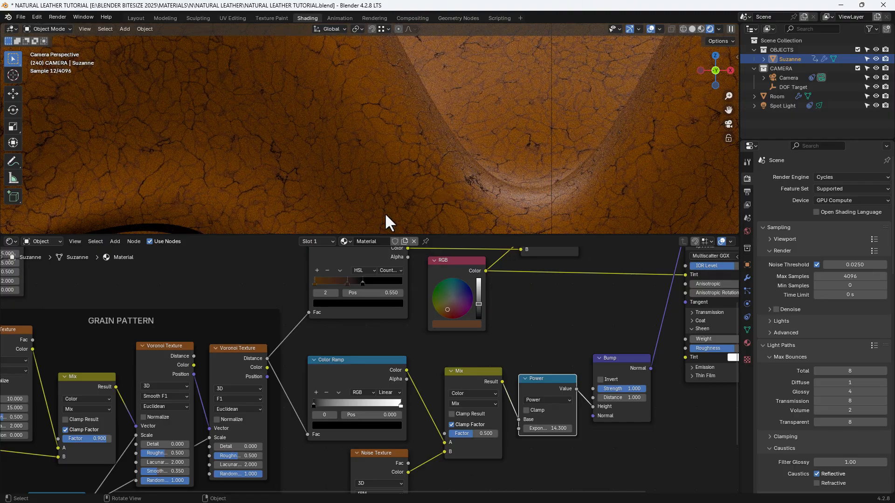
{"action": "left_click", "coordinate": [340, 391]}
{"action": "left_click", "coordinate": [343, 402]}
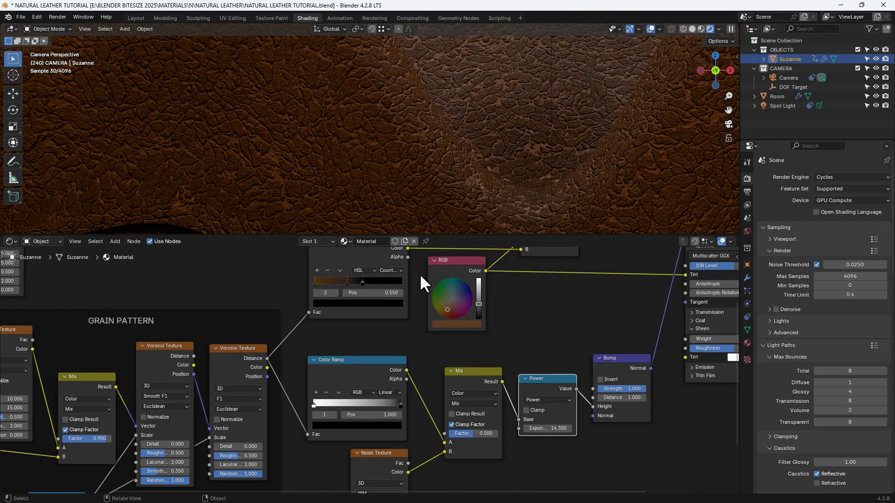
- Set the Bump node's Strength to 0.3 and its Distance to 0.4
{"action": "middle_click_drag", "start_coordinate": [593, 463], "coordinate": [517, 460]}
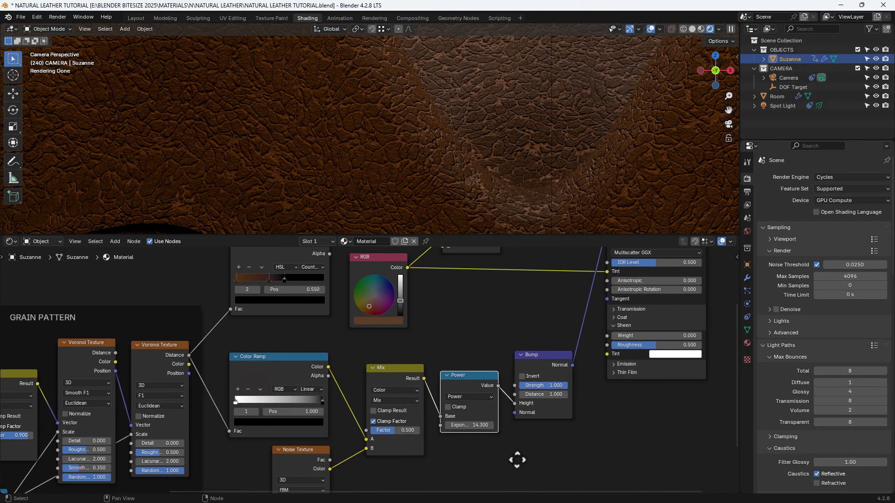
{"action": "double_click", "coordinate": [539, 385]}
{"action": "type", "text": "0.3"}
{"action": "key", "text": "Tab"}
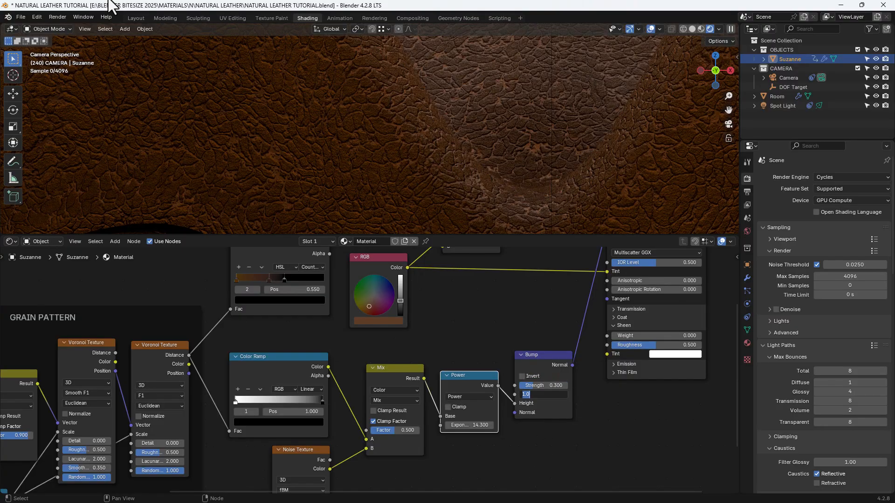
{"action": "type", "text": "0.4"}
{"action": "key", "text": "Return"}
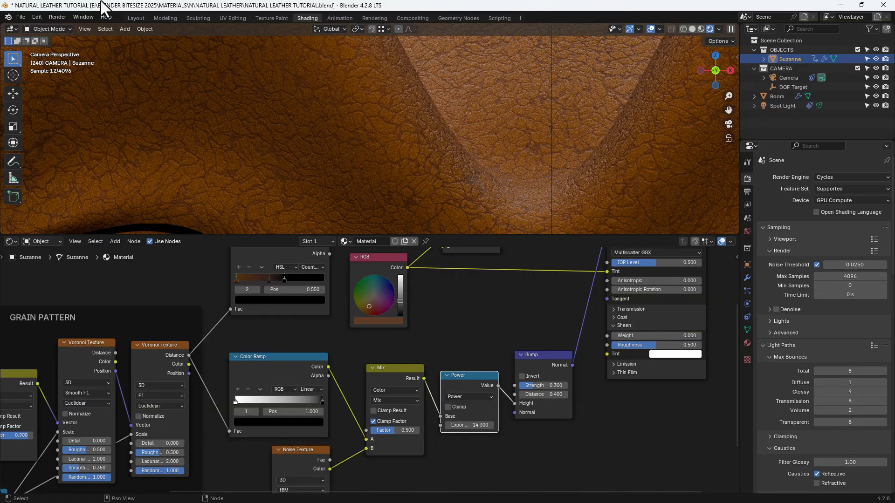
- Connect the Value output of the Power node before the Bump to the Principled BSDF's Sheen Weight
{"action": "scroll", "coordinate": [411, 370], "scroll_direction": "down", "scroll_amount": 2}
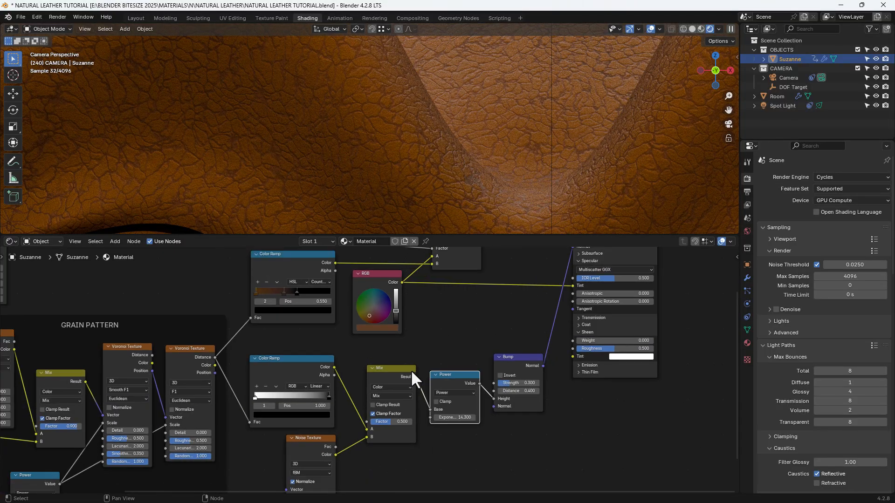
{"action": "middle_click_drag", "start_coordinate": [418, 353], "coordinate": [421, 381]}
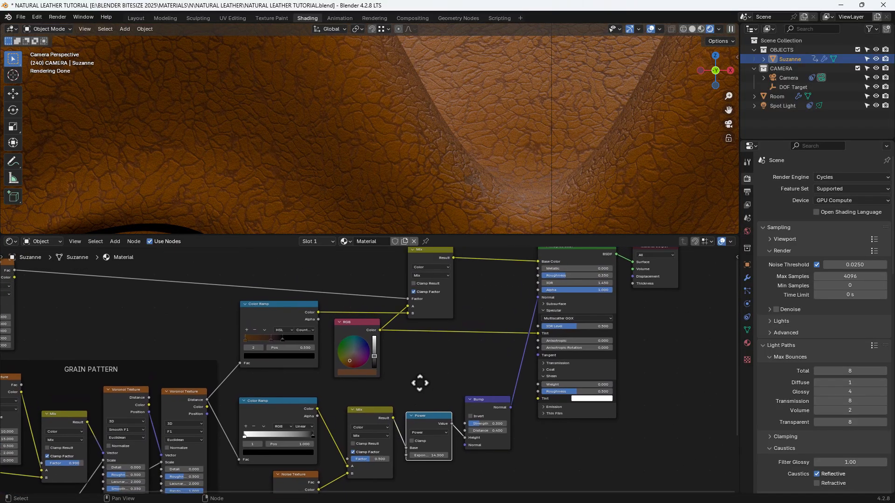
{"action": "scroll", "coordinate": [420, 381], "scroll_direction": "down", "scroll_amount": 3}
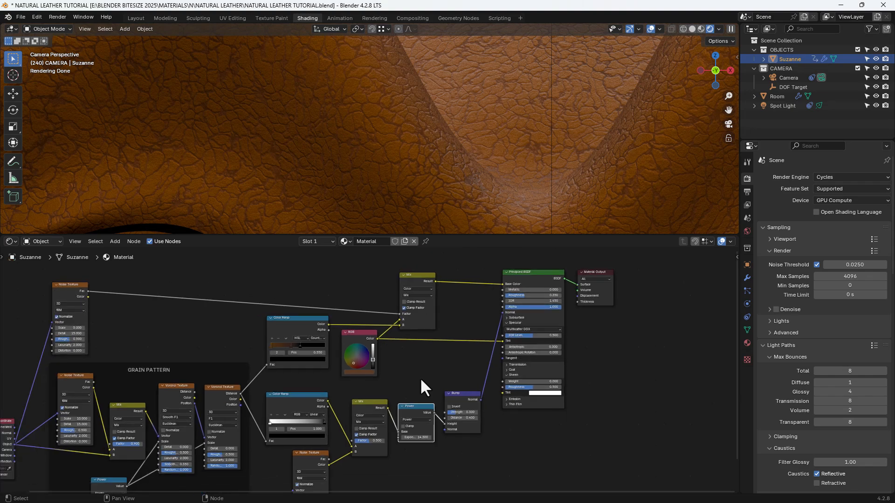
{"action": "middle_click_drag", "start_coordinate": [421, 376], "coordinate": [399, 382]}
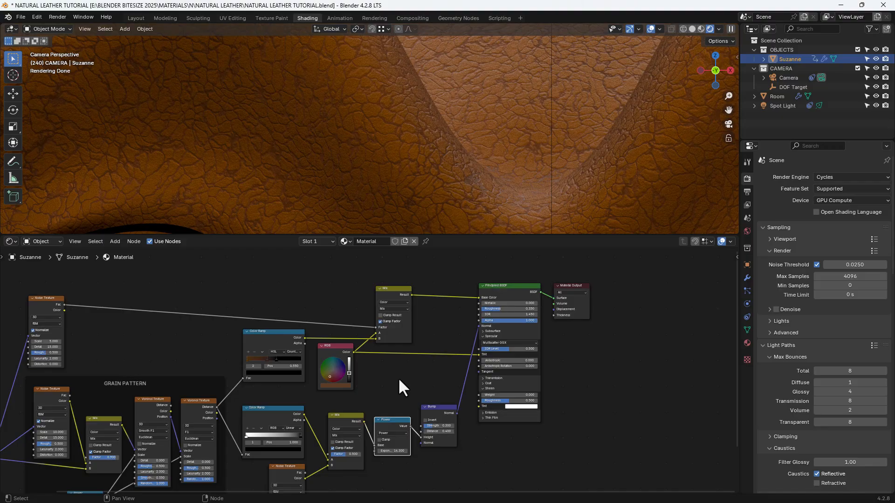
{"action": "scroll", "coordinate": [464, 419], "scroll_direction": "up", "scroll_amount": 2}
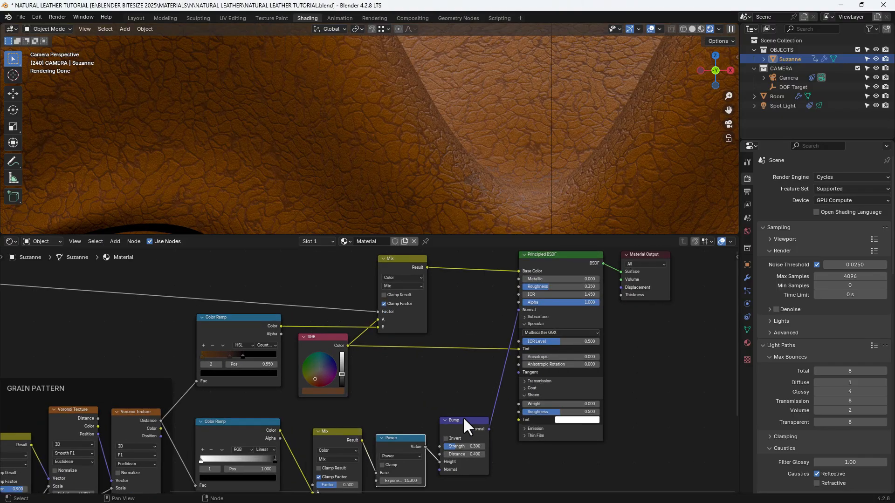
{"action": "left_click_drag", "start_coordinate": [424, 446], "coordinate": [513, 401]}
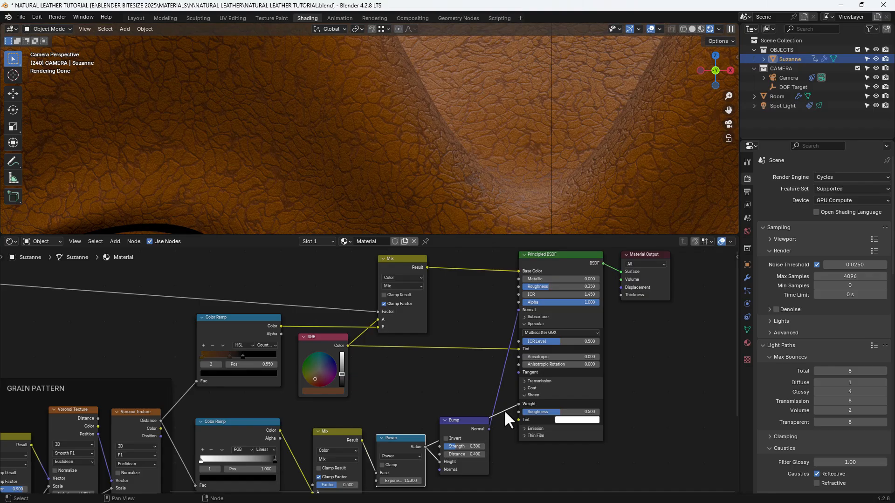
- Enclose the lower Color Ramp, its Noise Texture, Mix, Power and Bump nodes in a new frame
{"action": "scroll", "coordinate": [480, 418], "scroll_direction": "down", "scroll_amount": 3}
{"action": "middle_click_drag", "start_coordinate": [402, 428], "coordinate": [391, 337]}
{"action": "left_click_drag", "start_coordinate": [294, 333], "coordinate": [443, 472]}
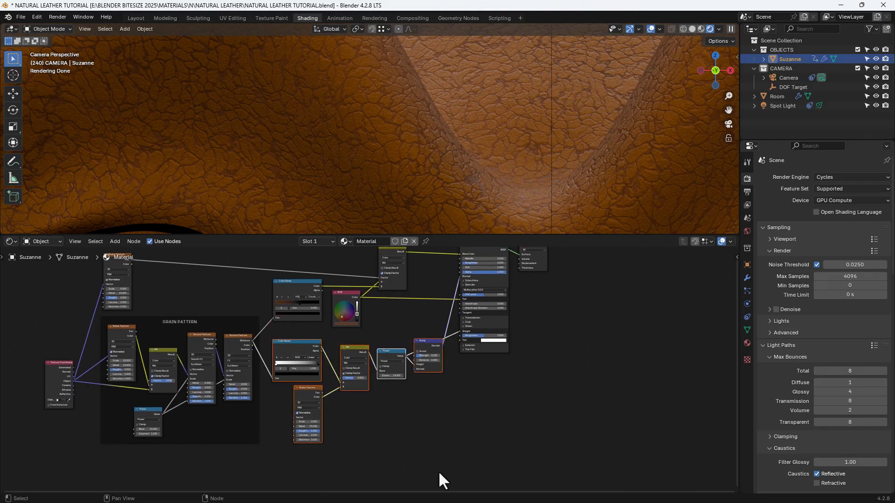
{"action": "key", "text": "shift"}
{"action": "key", "text": "ctrl+j"}
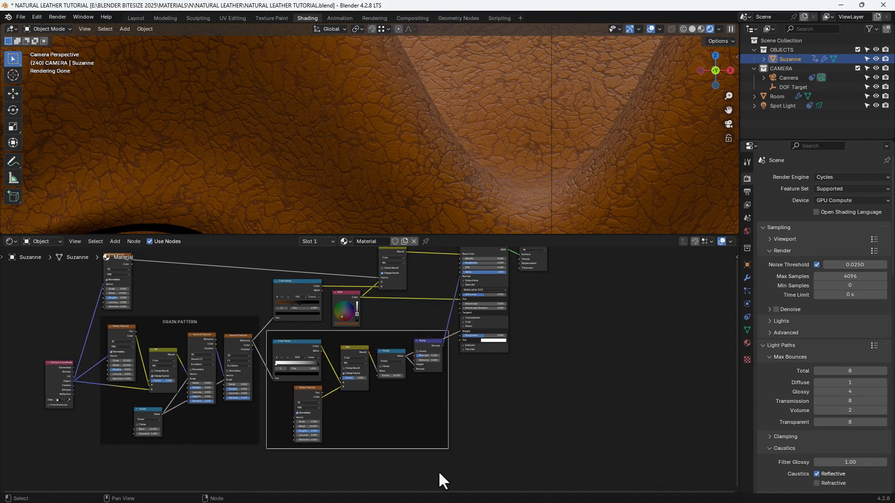
- Label the new frame around the bump nodes "BUMP DETAIL"
{"action": "key", "text": "n"}
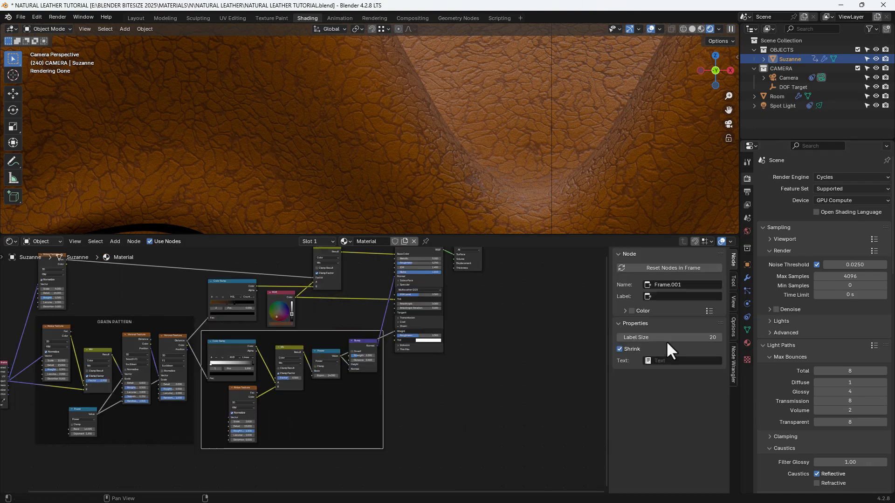
{"action": "left_click", "coordinate": [658, 297]}
{"action": "type", "text": "BUMP DETAIL"}
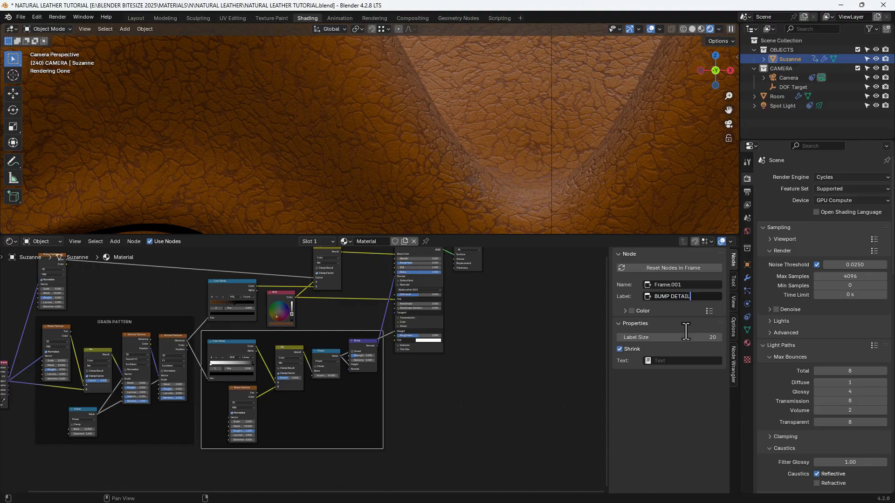
{"action": "key", "text": "Return"}
{"action": "key", "text": "n"}
- Move all nodes feeding the Principled BSDF, including both frames, slightly upward in the node tree
{"action": "scroll", "coordinate": [541, 374], "scroll_direction": "up", "scroll_amount": 1}
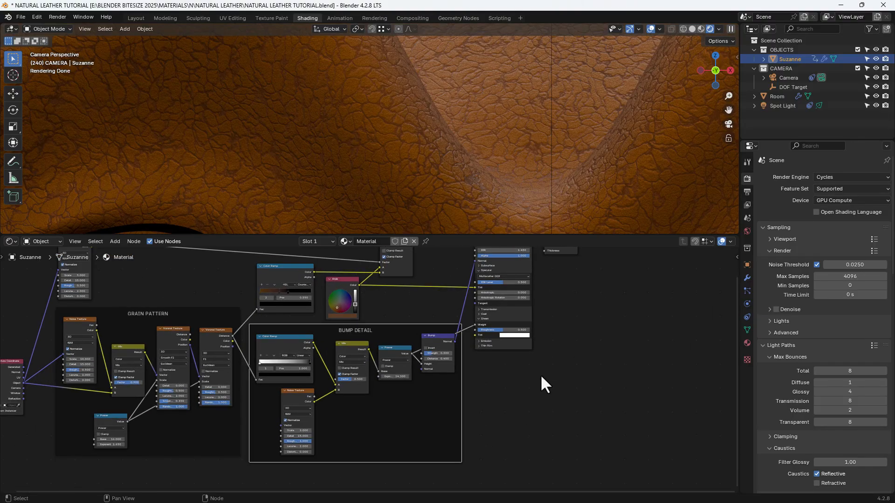
{"action": "middle_click_drag", "start_coordinate": [540, 374], "coordinate": [556, 392]}
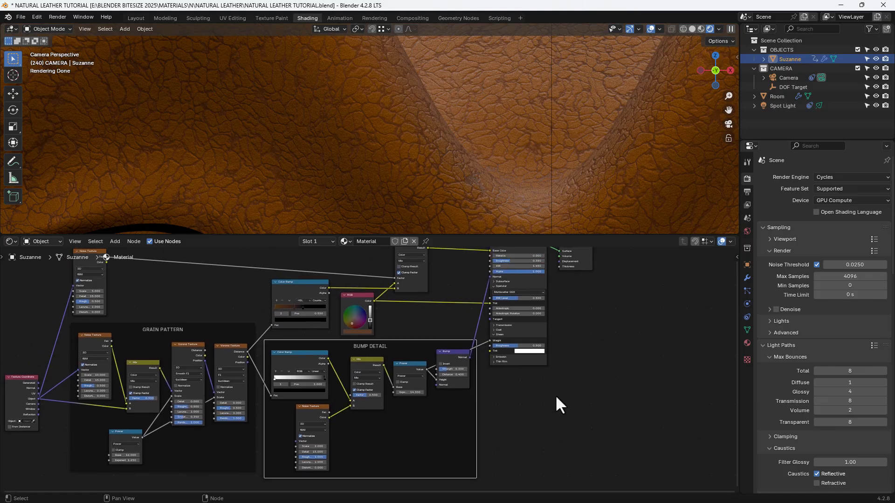
{"action": "scroll", "coordinate": [555, 395], "scroll_direction": "down", "scroll_amount": 3}
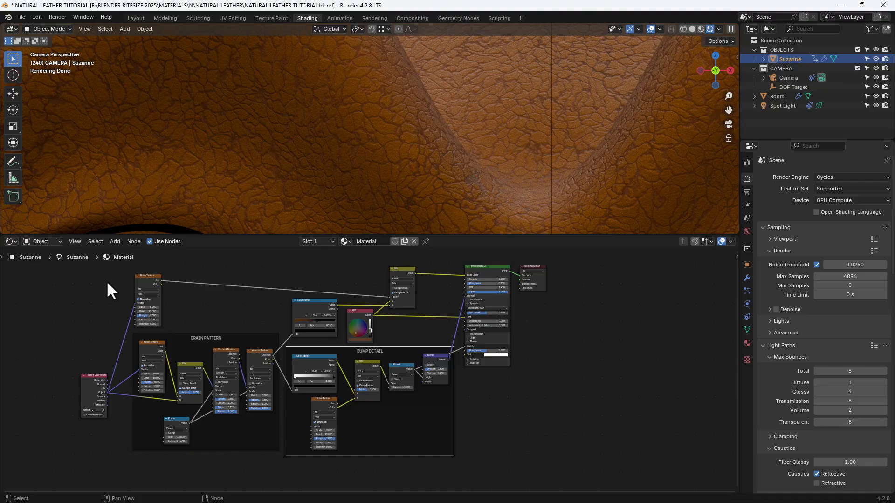
{"action": "left_click_drag", "start_coordinate": [71, 269], "coordinate": [438, 493]}
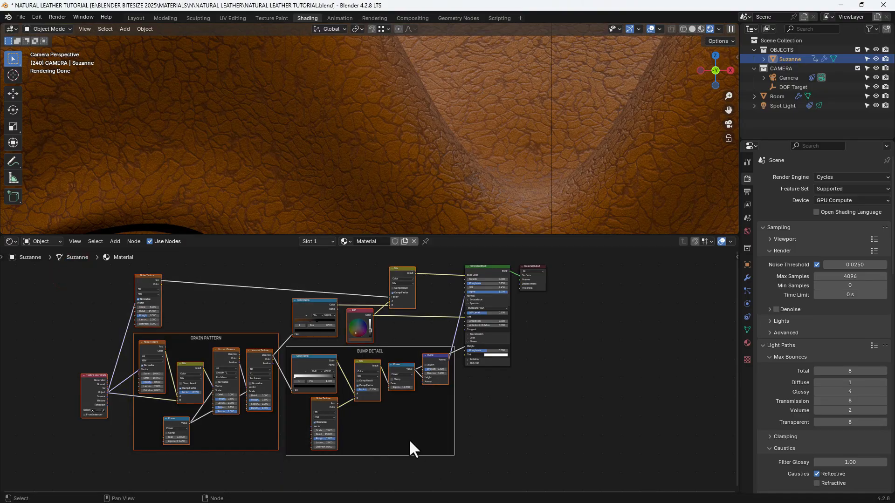
{"action": "key", "text": "g"}
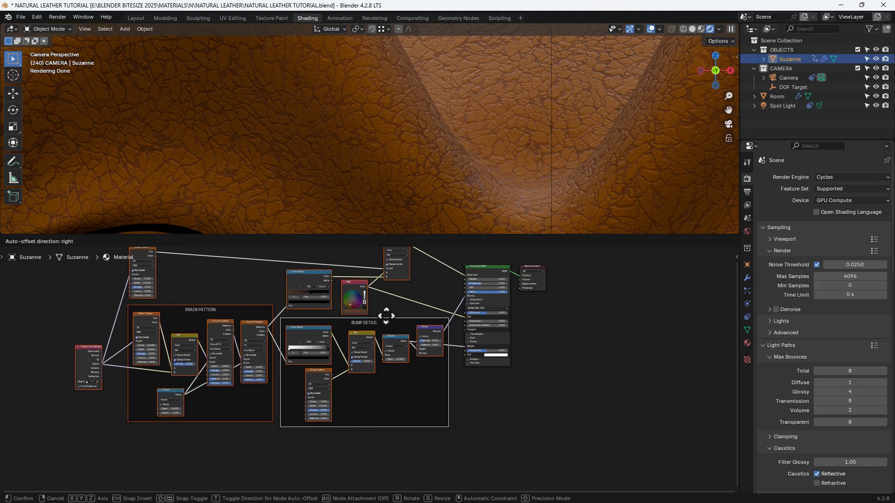
{"action": "left_click", "coordinate": [390, 317]}
{"action": "left_click", "coordinate": [390, 311]}
- Raise the Bump node inside its frame and nudge the Principled BSDF and Material Output nodes slightly upward
{"action": "left_click_drag", "start_coordinate": [427, 331], "coordinate": [427, 311]}
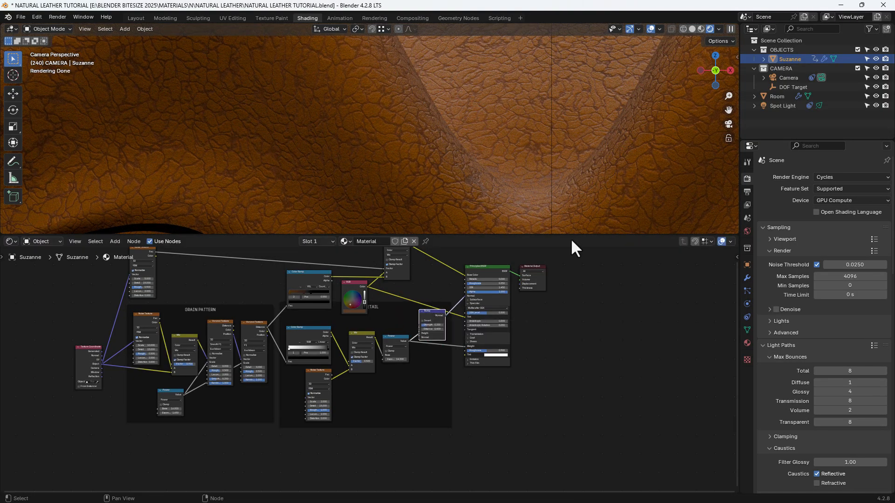
{"action": "mouse_move", "coordinate": [498, 259]}
{"action": "left_mouse_down"}
{"action": "mouse_move", "coordinate": [519, 276]}
{"action": "mouse_move", "coordinate": [502, 261]}
{"action": "left_mouse_up"}
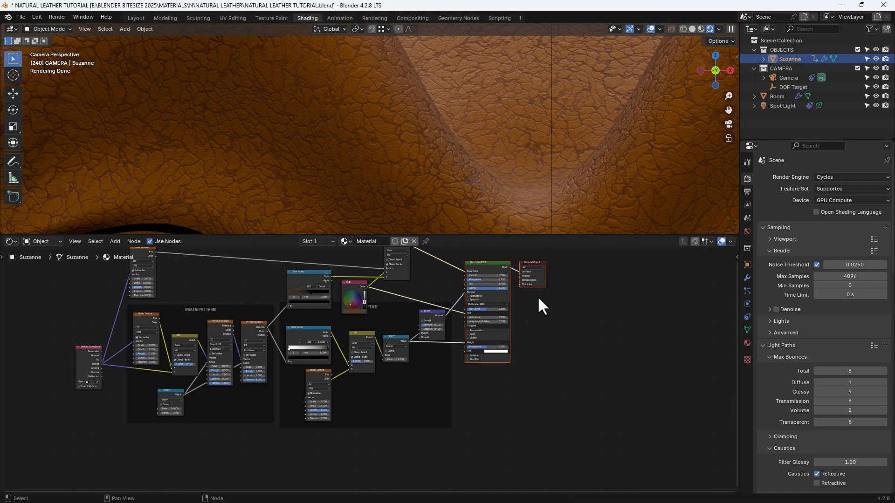
{"action": "scroll", "coordinate": [579, 368], "scroll_direction": "up", "scroll_amount": 1}
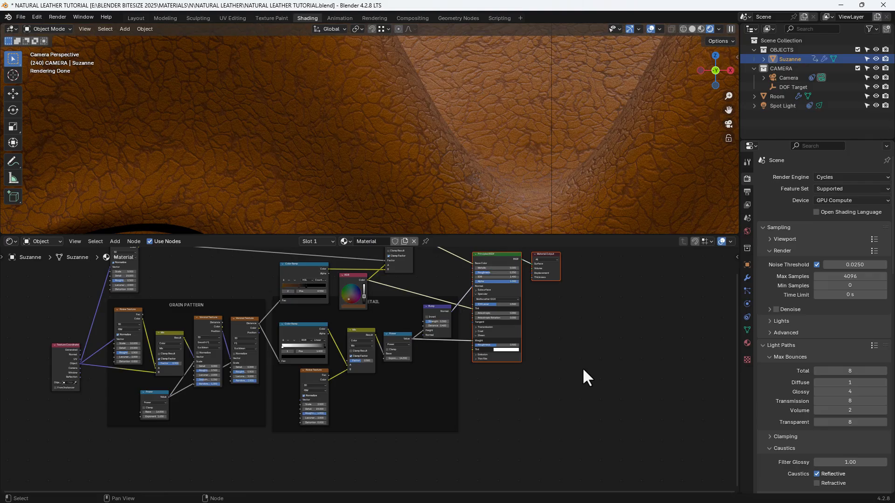
- Preview the outputs of the second Voronoi Texture, Bump, color Mix and Principled BSDF nodes in turn on Suzanne's forehead
{"action": "middle_click_drag", "start_coordinate": [583, 374], "coordinate": [650, 392]}
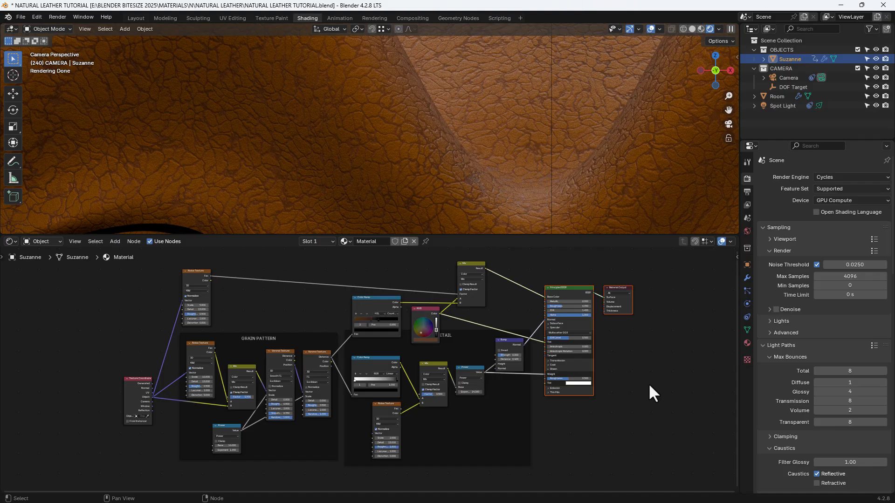
{"action": "scroll", "coordinate": [542, 139], "scroll_direction": "down", "scroll_amount": 5}
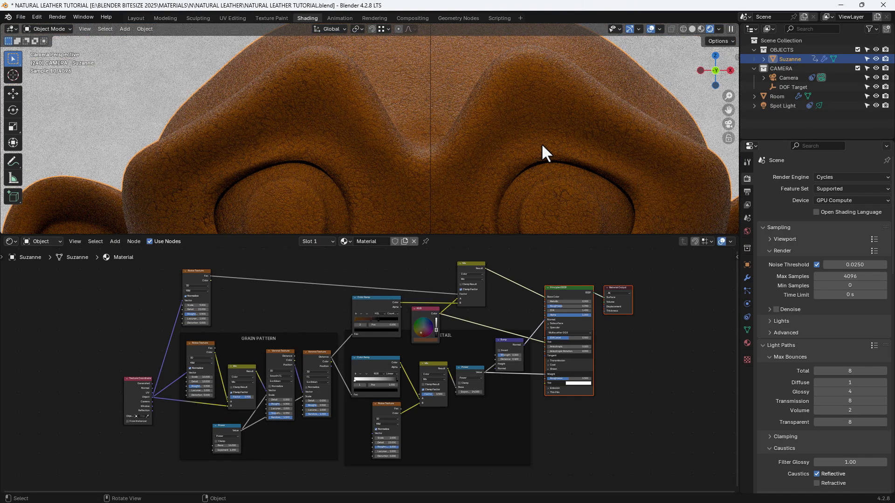
{"action": "scroll", "coordinate": [541, 144], "scroll_direction": "up", "scroll_amount": 8}
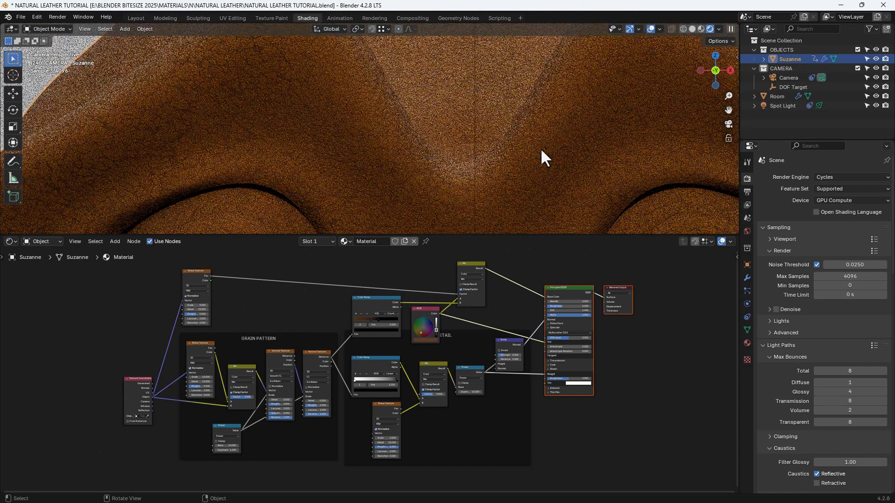
{"action": "left_click", "coordinate": [319, 356], "text": "ctrl+shift"}
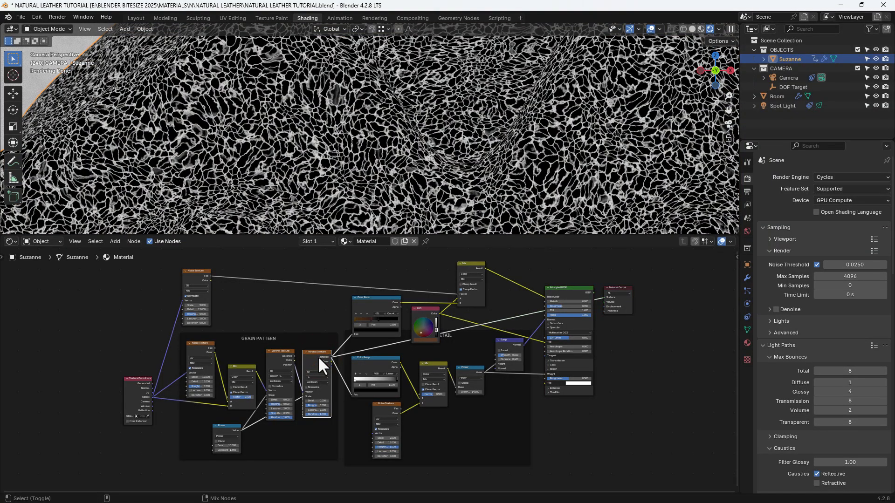
{"action": "left_click", "coordinate": [507, 344], "text": "ctrl+shift"}
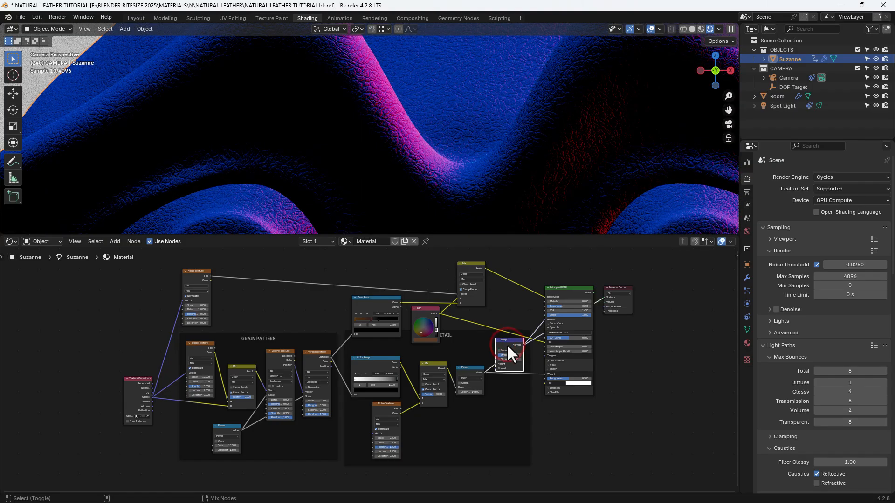
{"action": "left_click", "coordinate": [471, 265], "text": "ctrl+shift"}
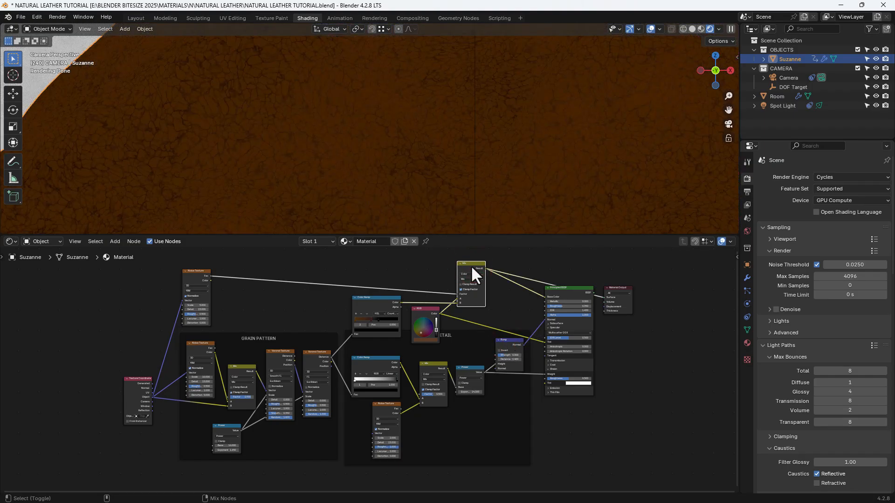
{"action": "left_click", "coordinate": [556, 290], "text": "ctrl+shift"}
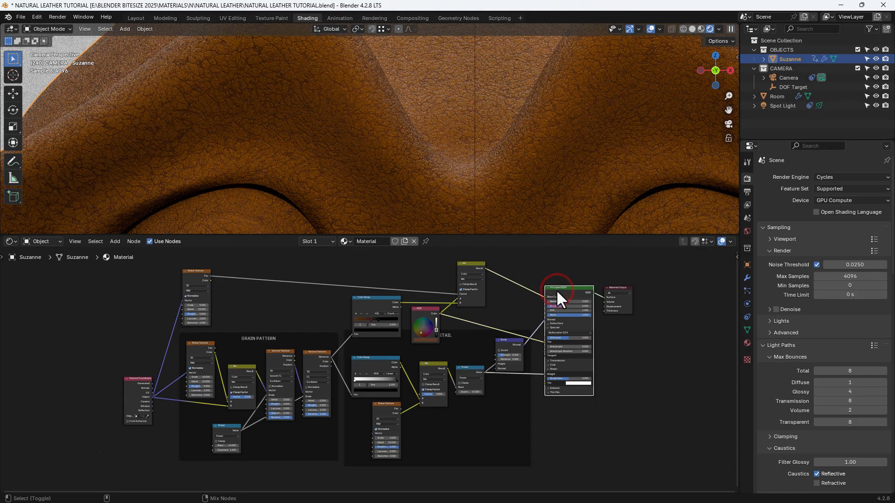
{"action": "left_click", "coordinate": [557, 428]}
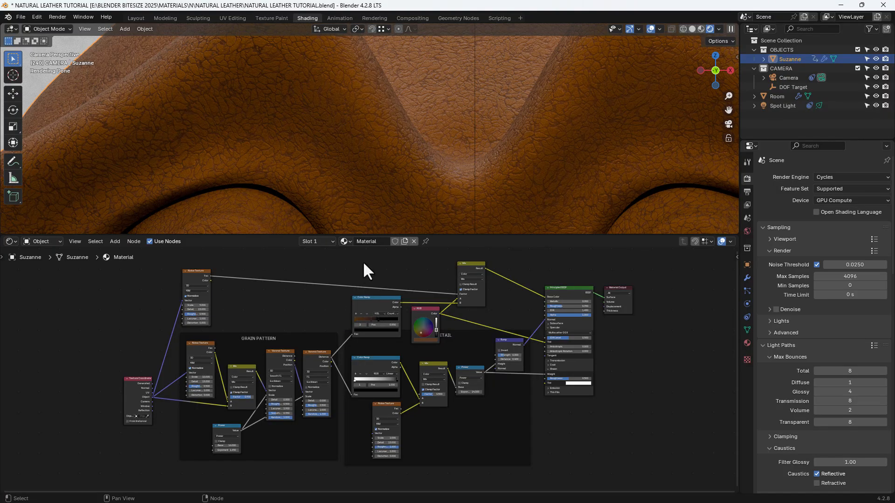
- Move the upper Color Ramp, RGB and Mix nodes above the BUMP DETAIL frame and enclose them in a new frame
{"action": "left_click_drag", "start_coordinate": [363, 262], "coordinate": [477, 321]}
{"action": "key", "text": "g"}
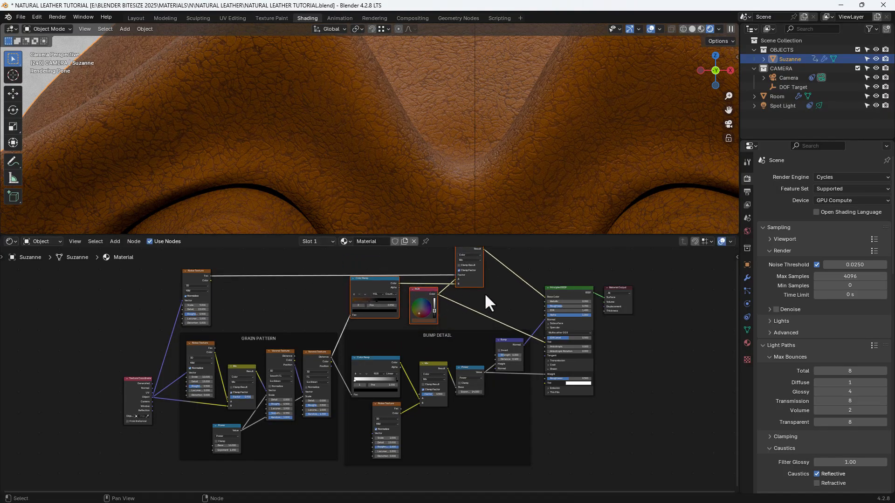
{"action": "left_click", "coordinate": [497, 293]}
{"action": "scroll", "coordinate": [497, 294], "scroll_direction": "down", "scroll_amount": 2}
{"action": "mouse_move", "coordinate": [346, 258]}
{"action": "left_mouse_down"}
{"action": "mouse_move", "coordinate": [507, 334]}
{"action": "mouse_move", "coordinate": [509, 355]}
{"action": "left_mouse_up"}
{"action": "key", "text": "ctrl+j"}
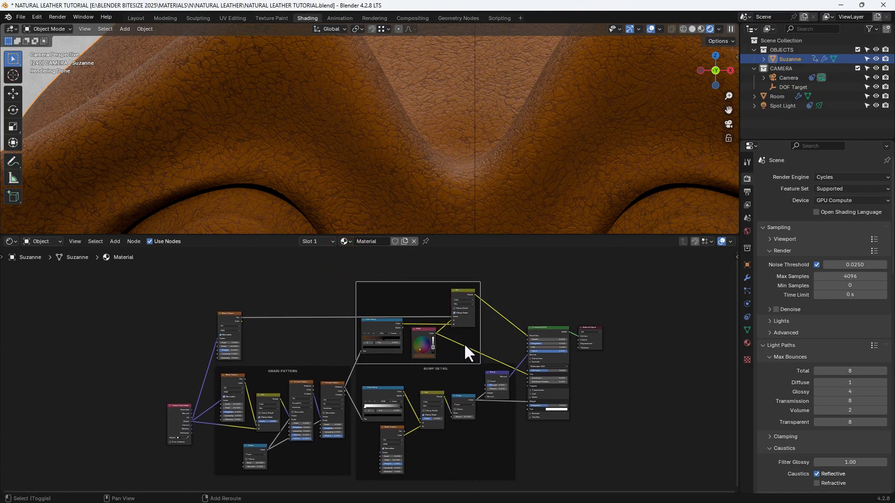
- Label the new frame around the color nodes "COLOR" and save the file
{"action": "key", "text": "n"}
{"action": "left_click", "coordinate": [684, 297]}
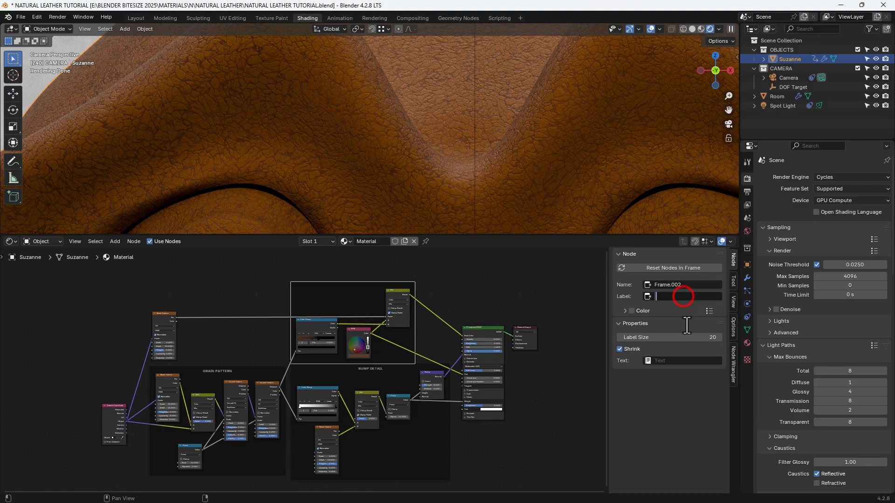
{"action": "type", "text": "COLOR"}
{"action": "key", "text": "Return"}
{"action": "left_click", "coordinate": [536, 308]}
{"action": "key", "text": "n"}
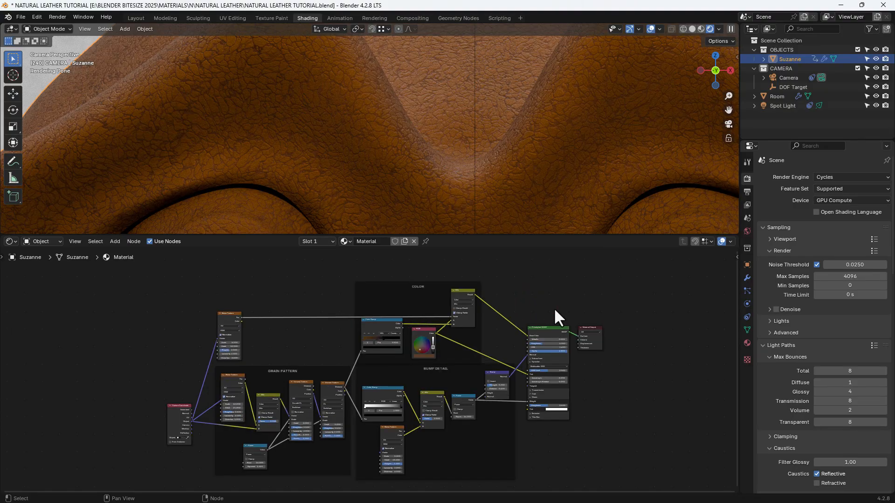
{"action": "key", "text": "ctrl+s"}
- Try a redder leather color in the RGB node and undo the change
{"action": "scroll", "coordinate": [536, 309], "scroll_direction": "up", "scroll_amount": 3}
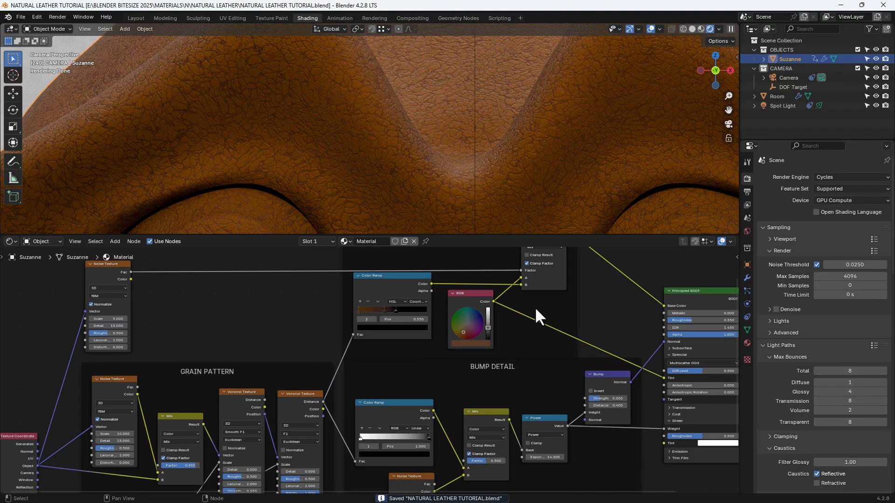
{"action": "scroll", "coordinate": [535, 308], "scroll_direction": "up", "scroll_amount": 4}
{"action": "left_click", "coordinate": [506, 303]}
{"action": "left_click_drag", "start_coordinate": [498, 298], "coordinate": [503, 320]}
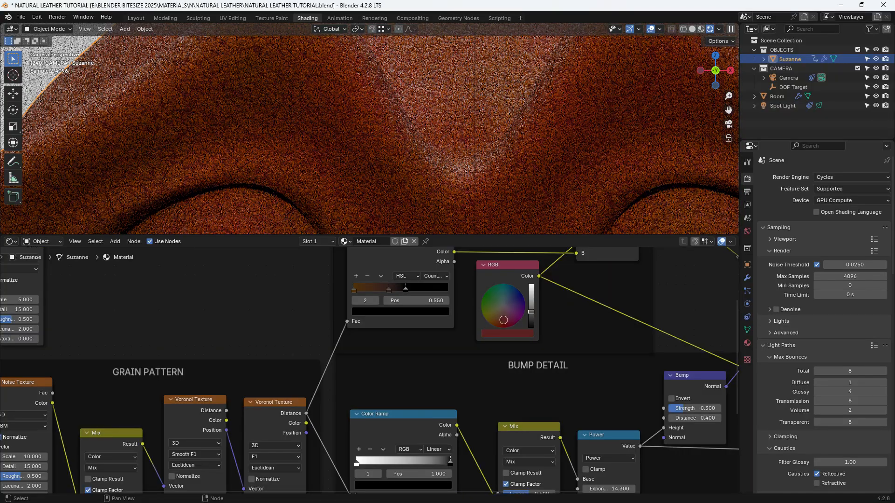
{"action": "key", "text": "ctrl+z"}
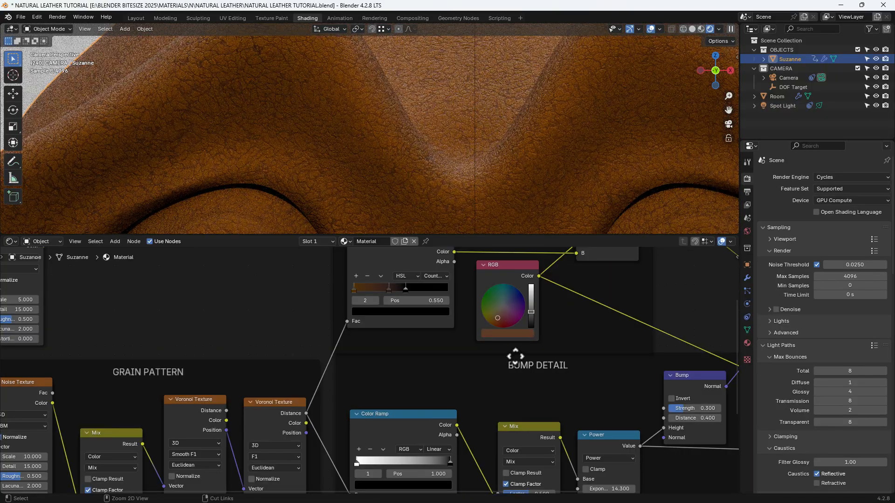
- Save the file and nudge the COLOR frame slightly upward with the whole node tree in view
{"action": "key", "text": "ctrl+s"}
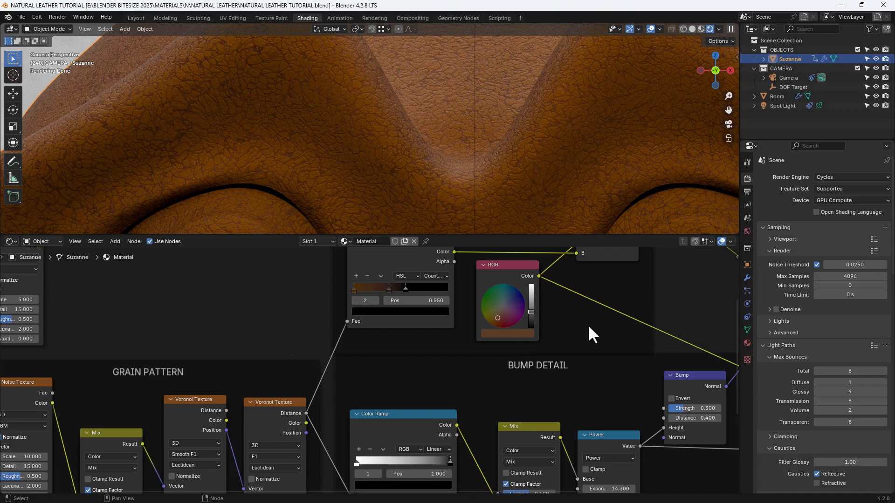
{"action": "key", "text": "Home"}
{"action": "left_click_drag", "start_coordinate": [434, 280], "coordinate": [432, 275]}
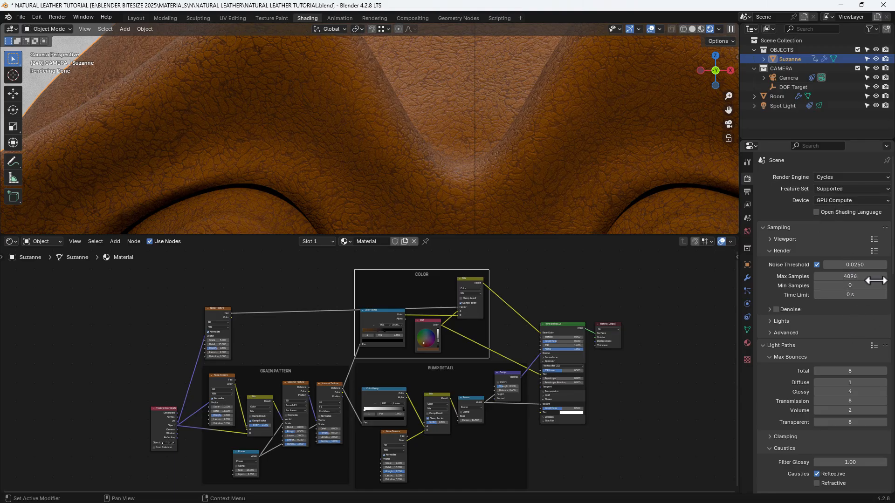
- Review the scene's Color Management settings and the compositing setup with its Despeckle node
{"action": "left_click_drag", "start_coordinate": [893, 262], "coordinate": [893, 439]}
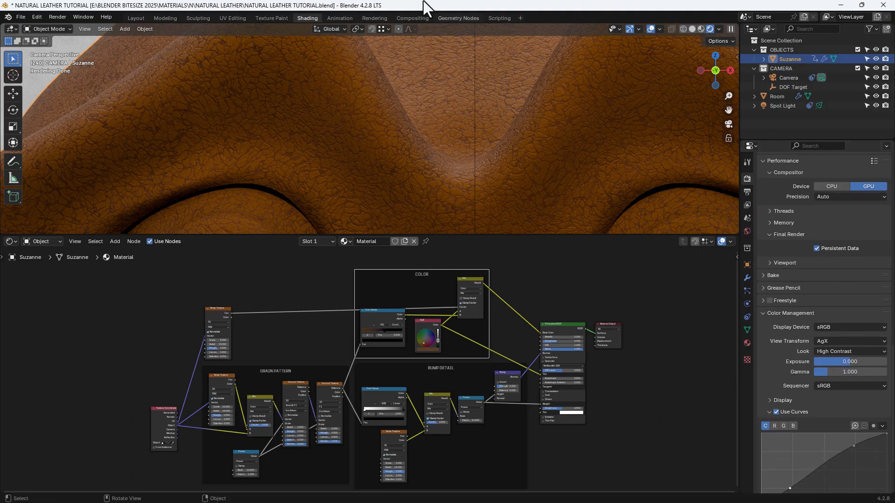
{"action": "left_click", "coordinate": [415, 18]}
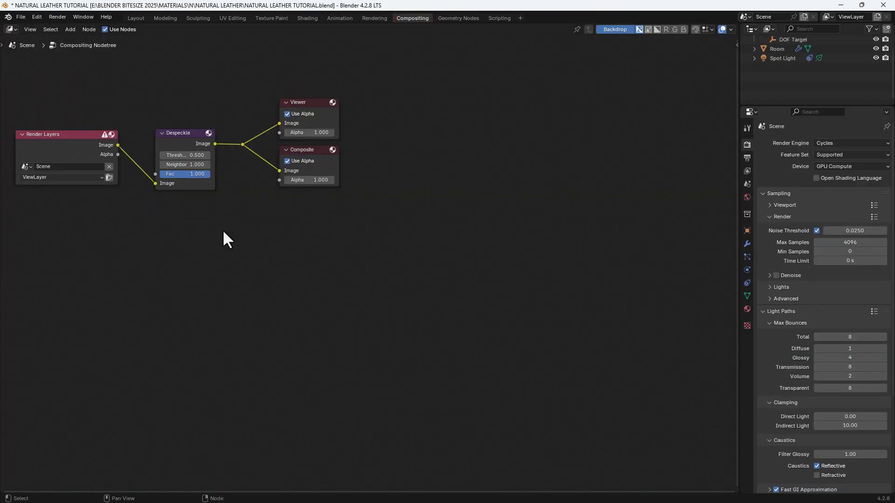
{"action": "left_click", "coordinate": [309, 17]}
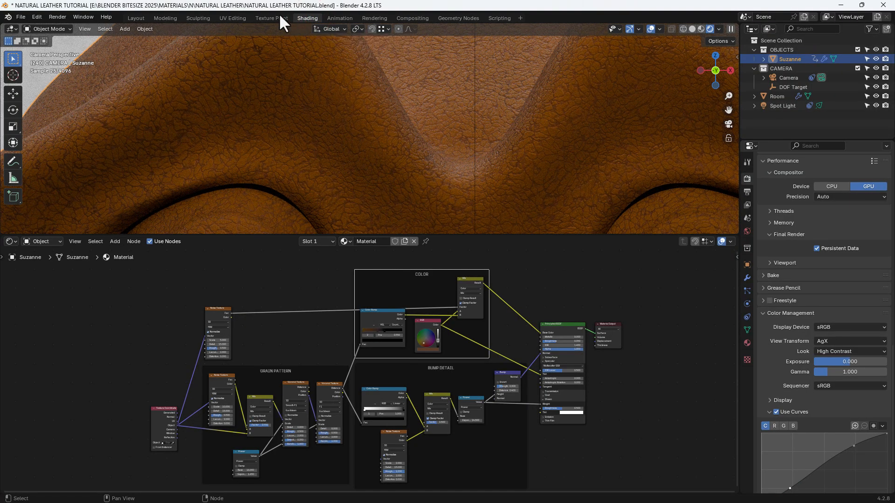
- Render the current frame as a still image of Suzanne and stop the render early
{"action": "left_click", "coordinate": [58, 17]}
{"action": "left_click", "coordinate": [55, 26]}
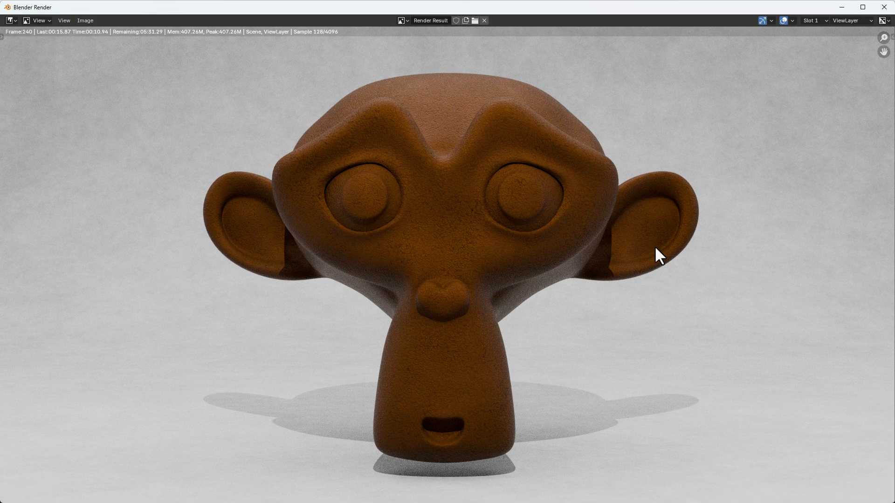
{"action": "key", "text": "Escape"}
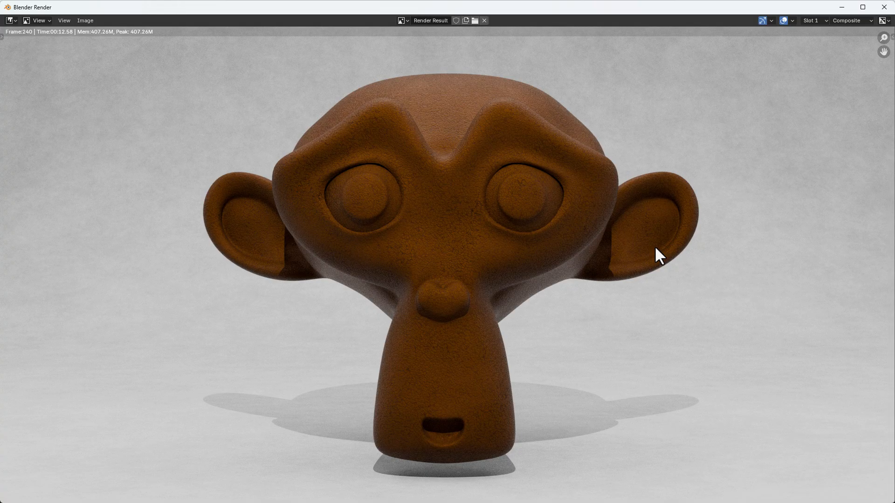